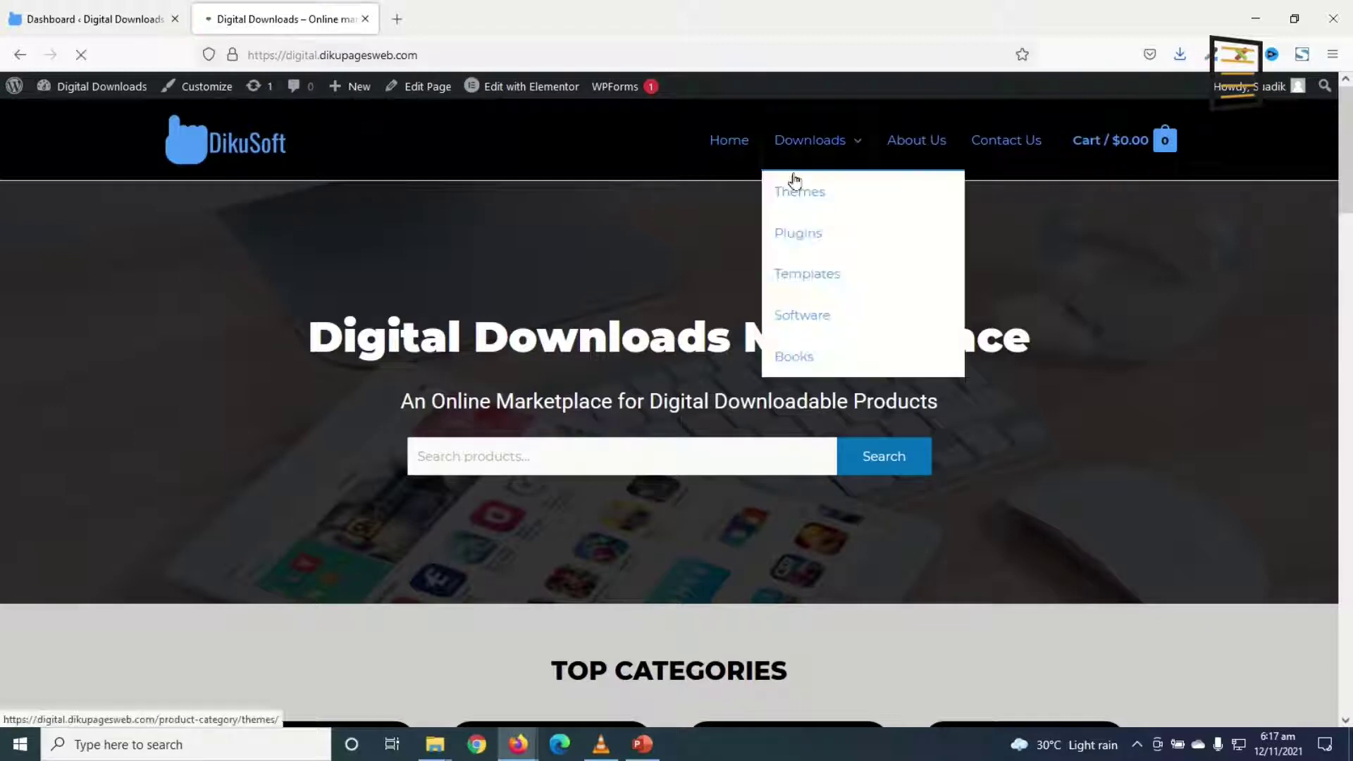
# Add the Dropshipping Template to the cart from the Downloads shop listing
pyautogui.click(803, 140)
pyautogui.scroll(-5, 539, 571)
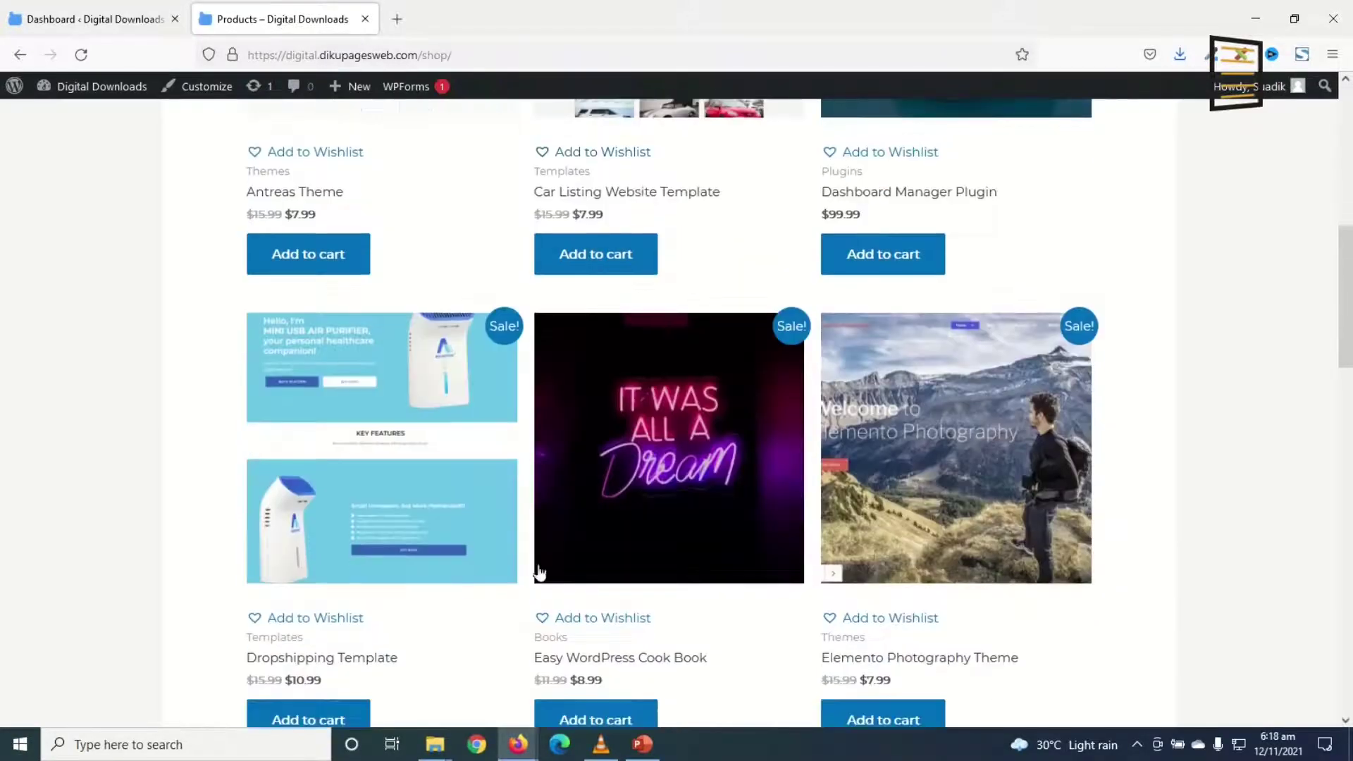
pyautogui.click(434, 441)
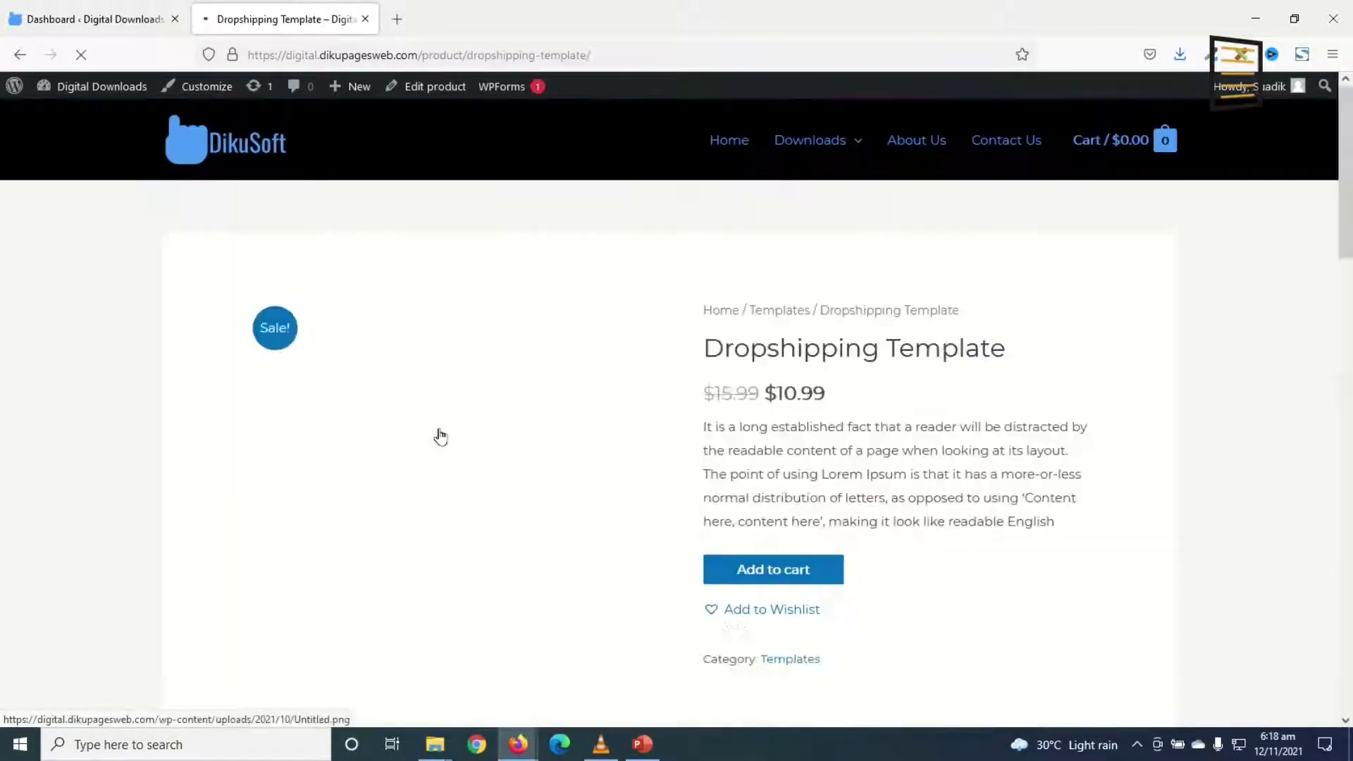
pyautogui.click(763, 576)
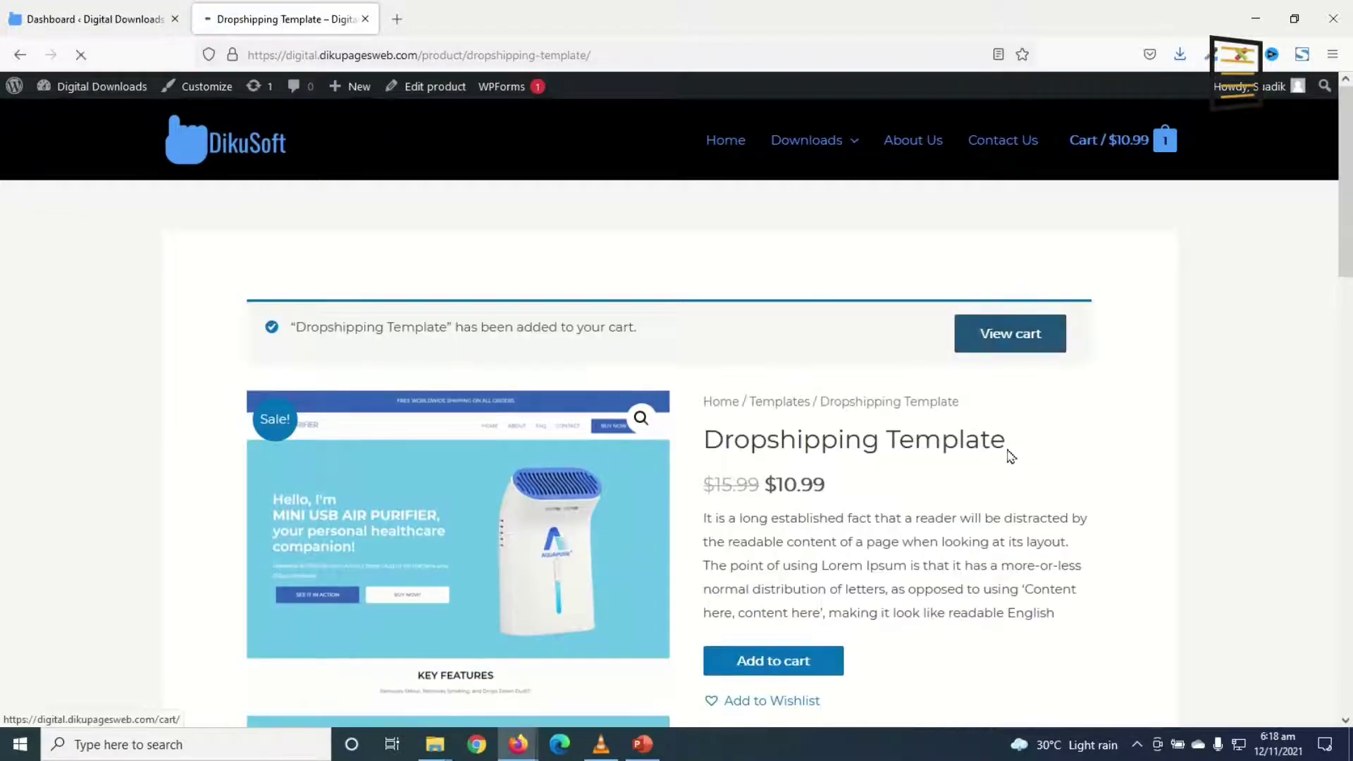
# Check out and place the $10.99 cash-on-delivery order, reaching the order-received page
pyautogui.scroll(-3, 1011, 458)
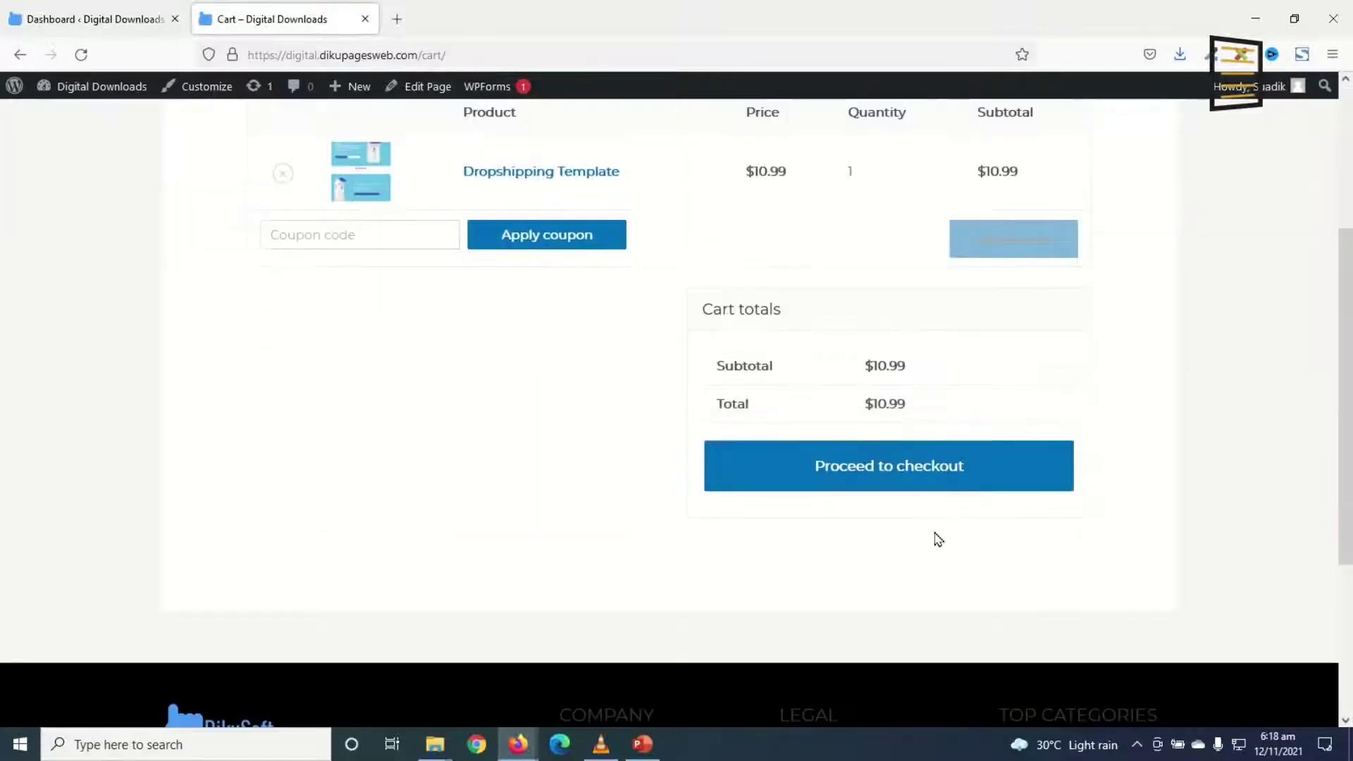
pyautogui.click(876, 470)
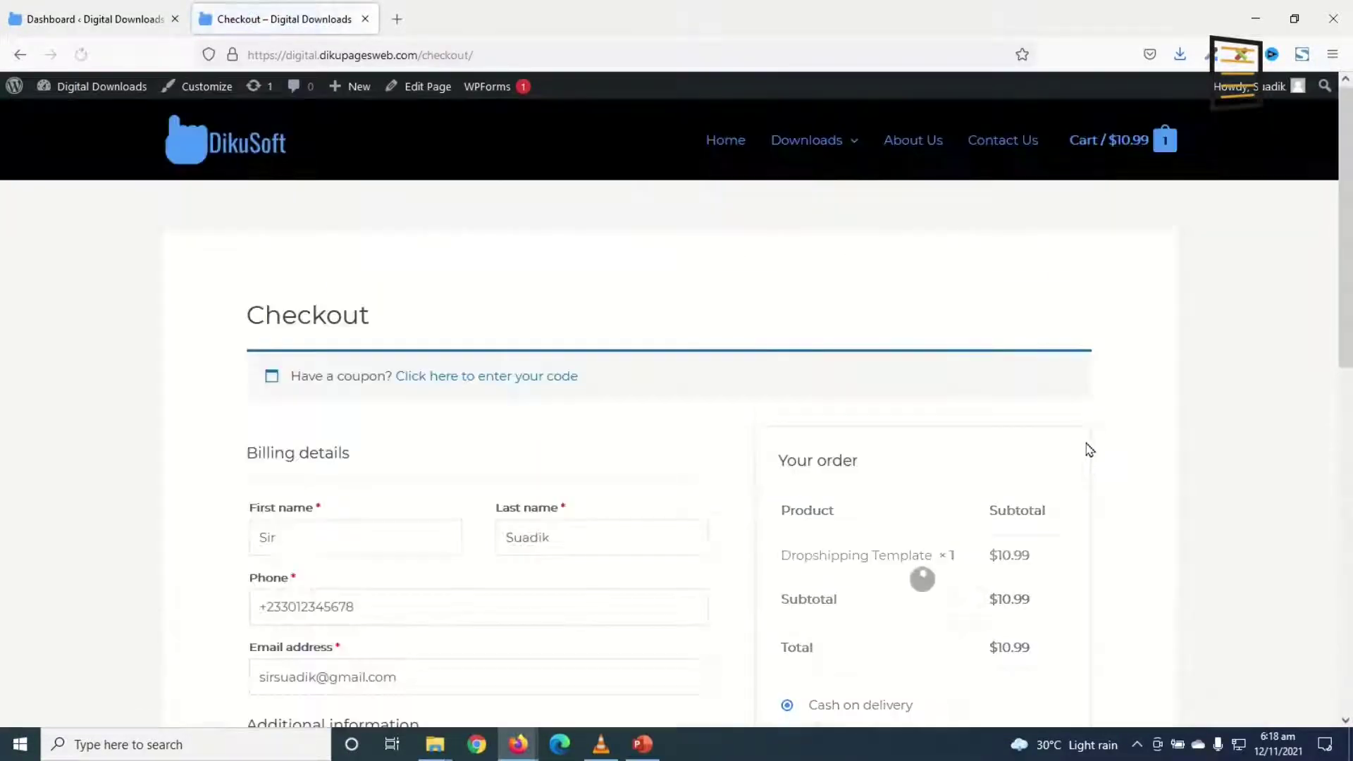
pyautogui.scroll(-3, 316, 279)
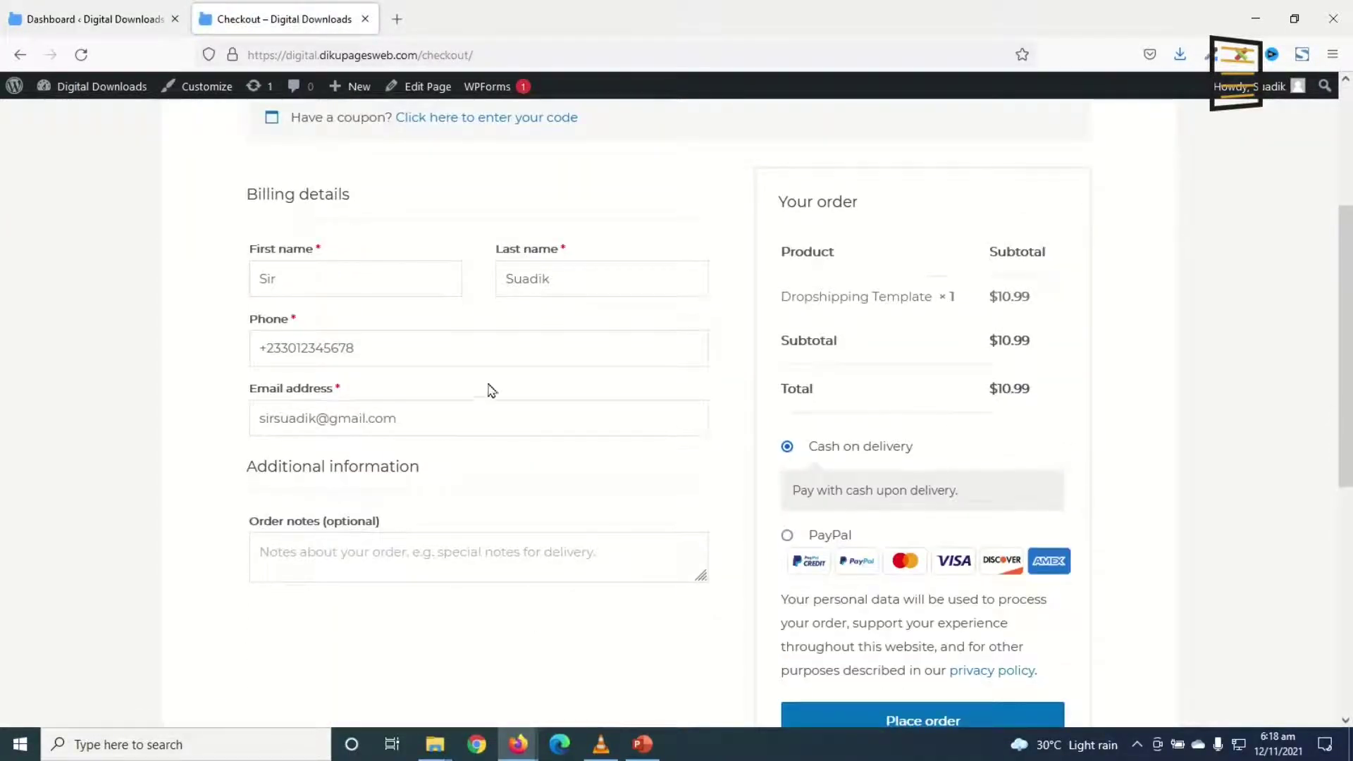
pyautogui.scroll(-2, 491, 390)
pyautogui.click(921, 557)
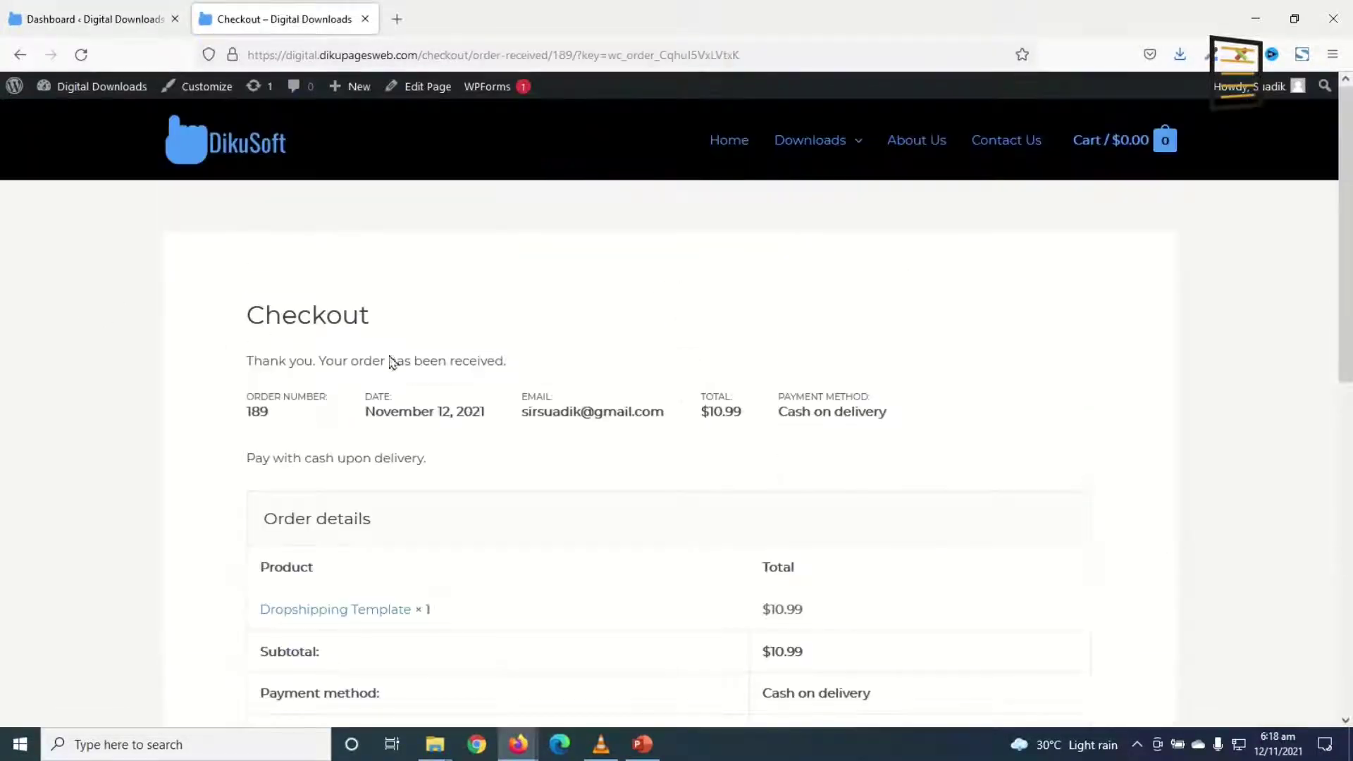
pyautogui.scroll(-4, 514, 371)
pyautogui.scroll(-3, 589, 446)
pyautogui.scroll(8, 514, 312)
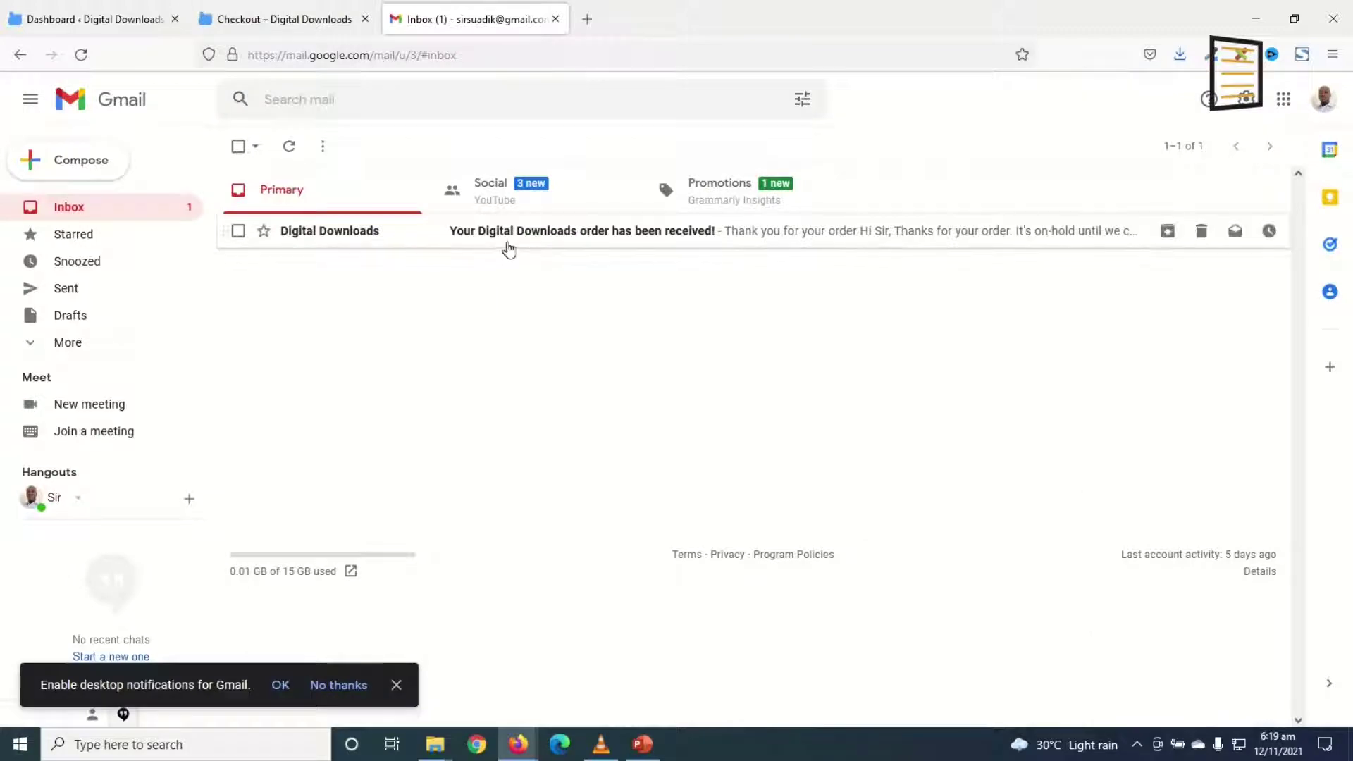
# Open the order #189 Digital Downloads email and inspect its purple header and footer site name
pyautogui.click(514, 233)
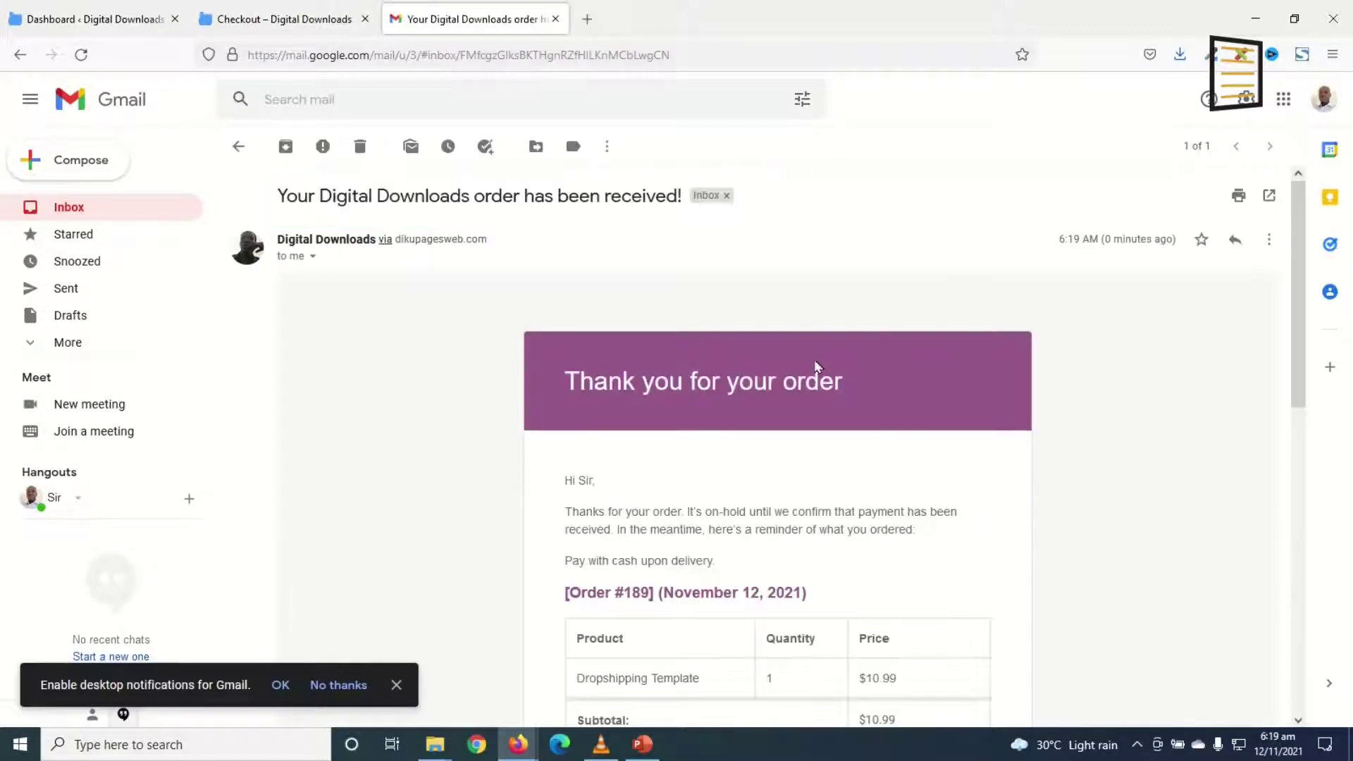
pyautogui.scroll(-7, 847, 357)
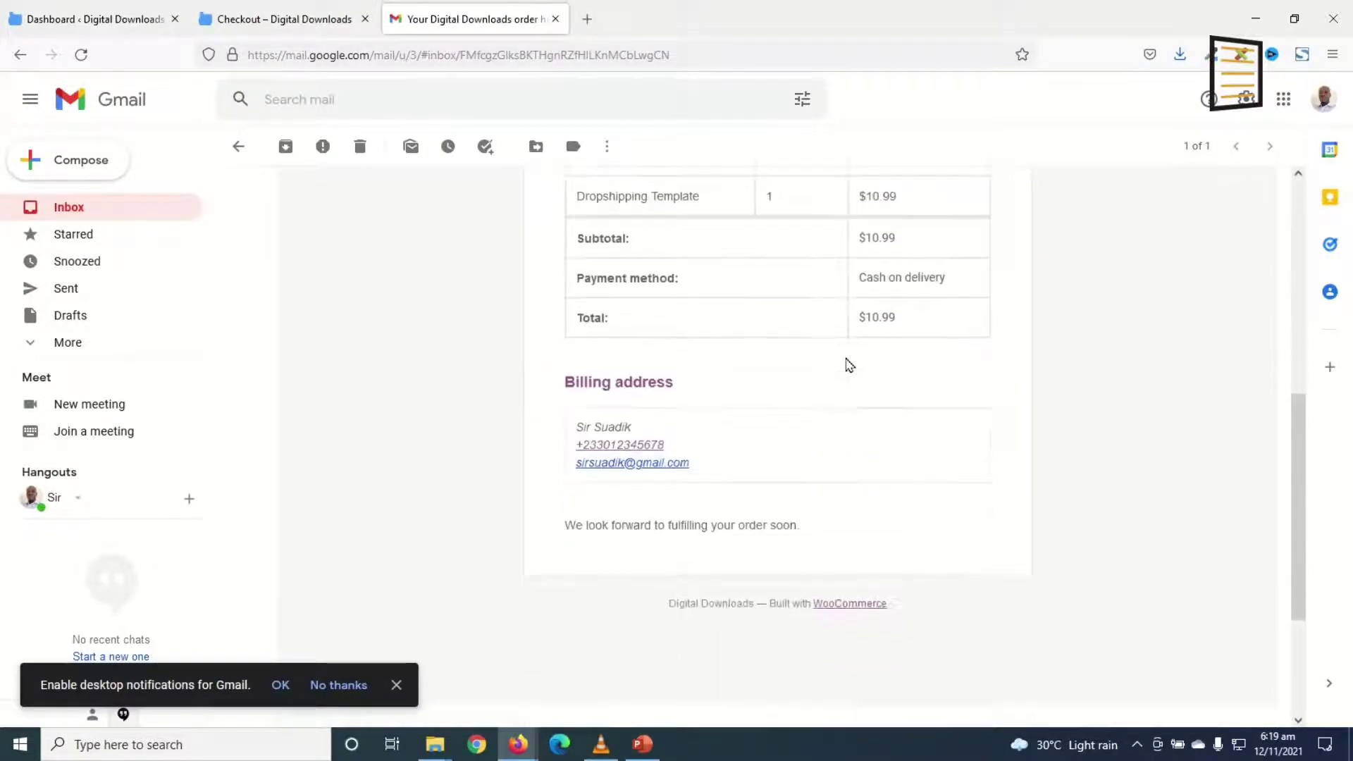
pyautogui.scroll(7, 848, 357)
pyautogui.scroll(-5, 844, 339)
pyautogui.scroll(5, 705, 353)
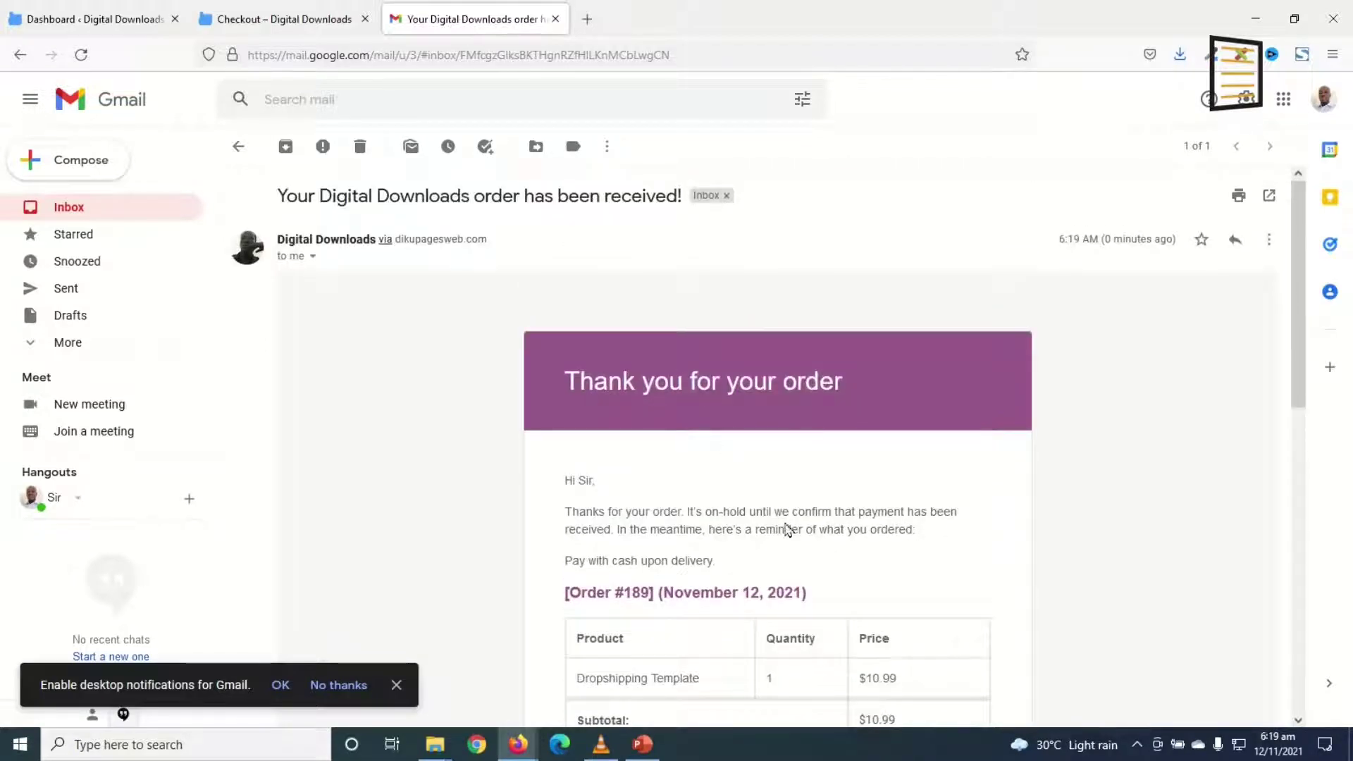
pyautogui.scroll(-10, 834, 490)
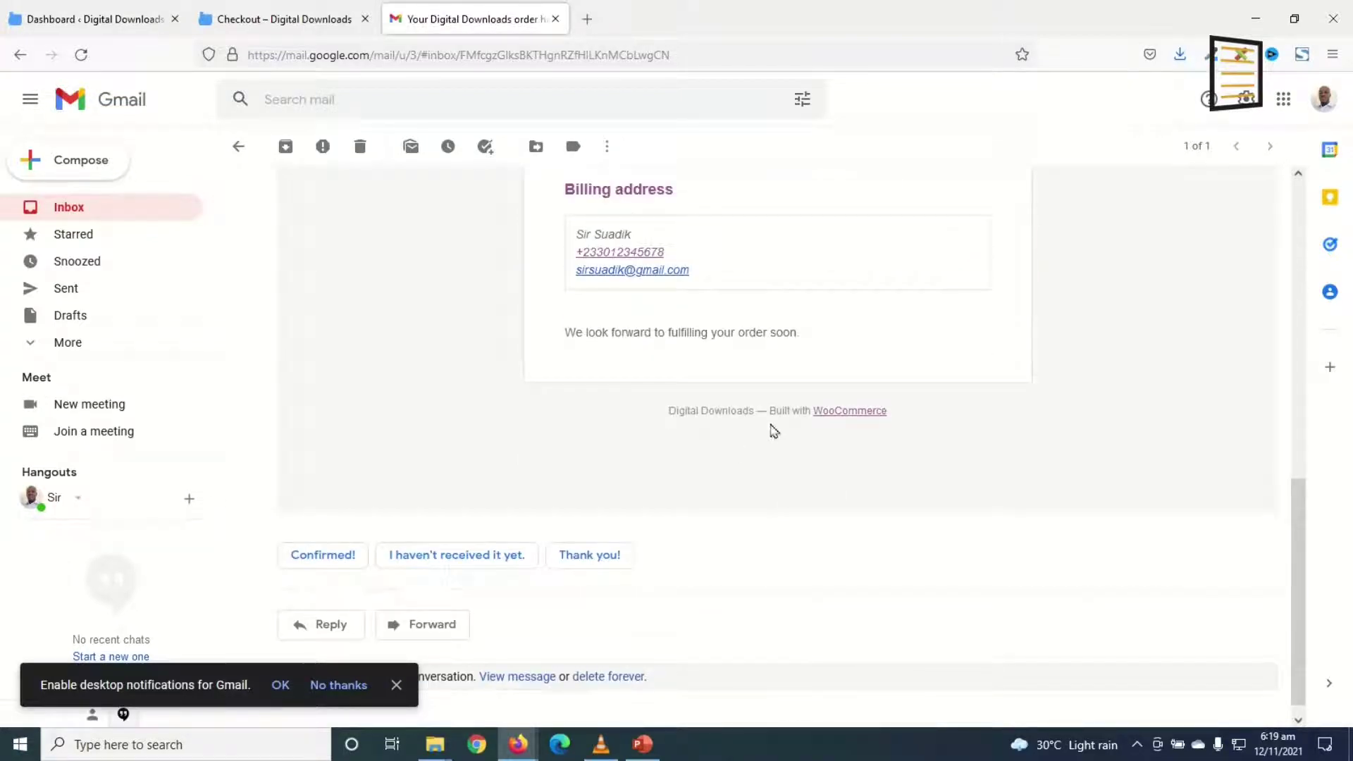
pyautogui.moveTo(748, 412); pyautogui.dragTo(600, 405)
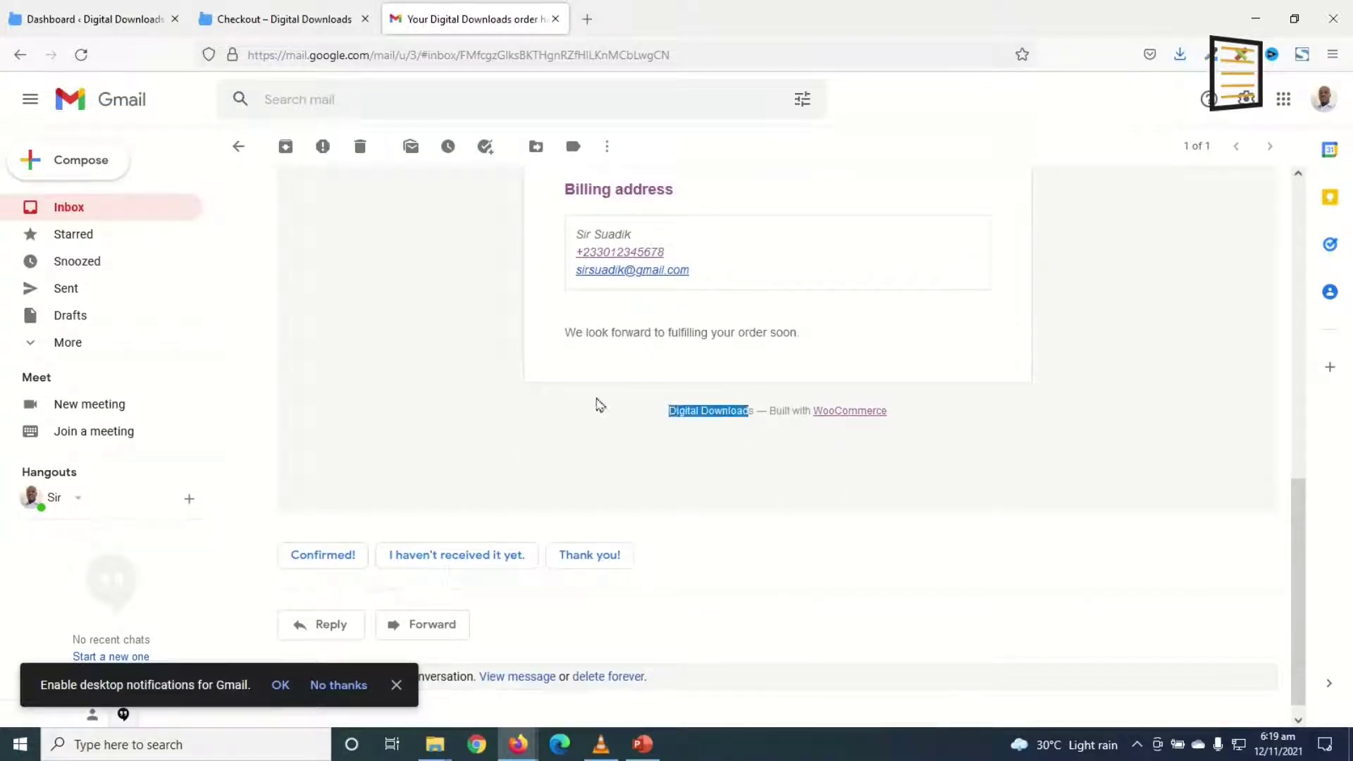
pyautogui.scroll(10, 951, 427)
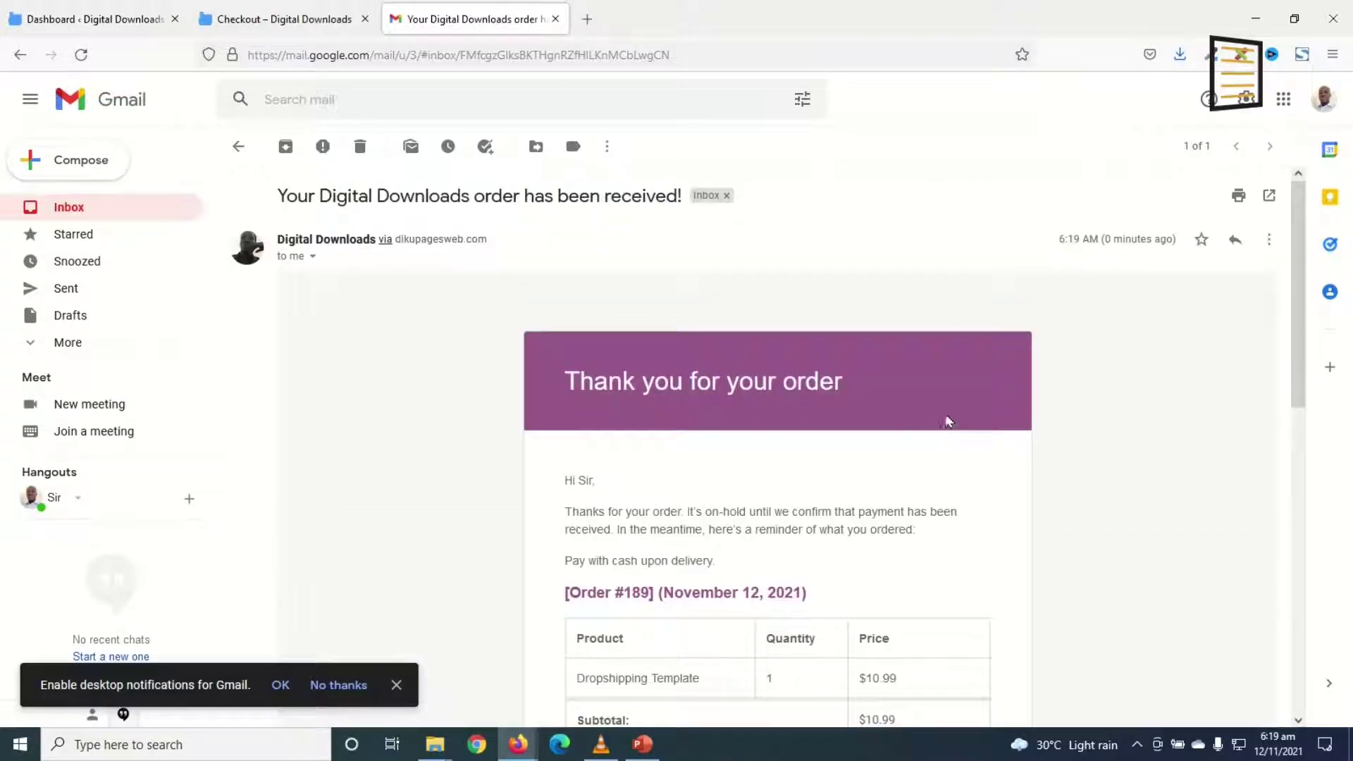
pyautogui.scroll(-7, 946, 420)
pyautogui.scroll(7, 951, 420)
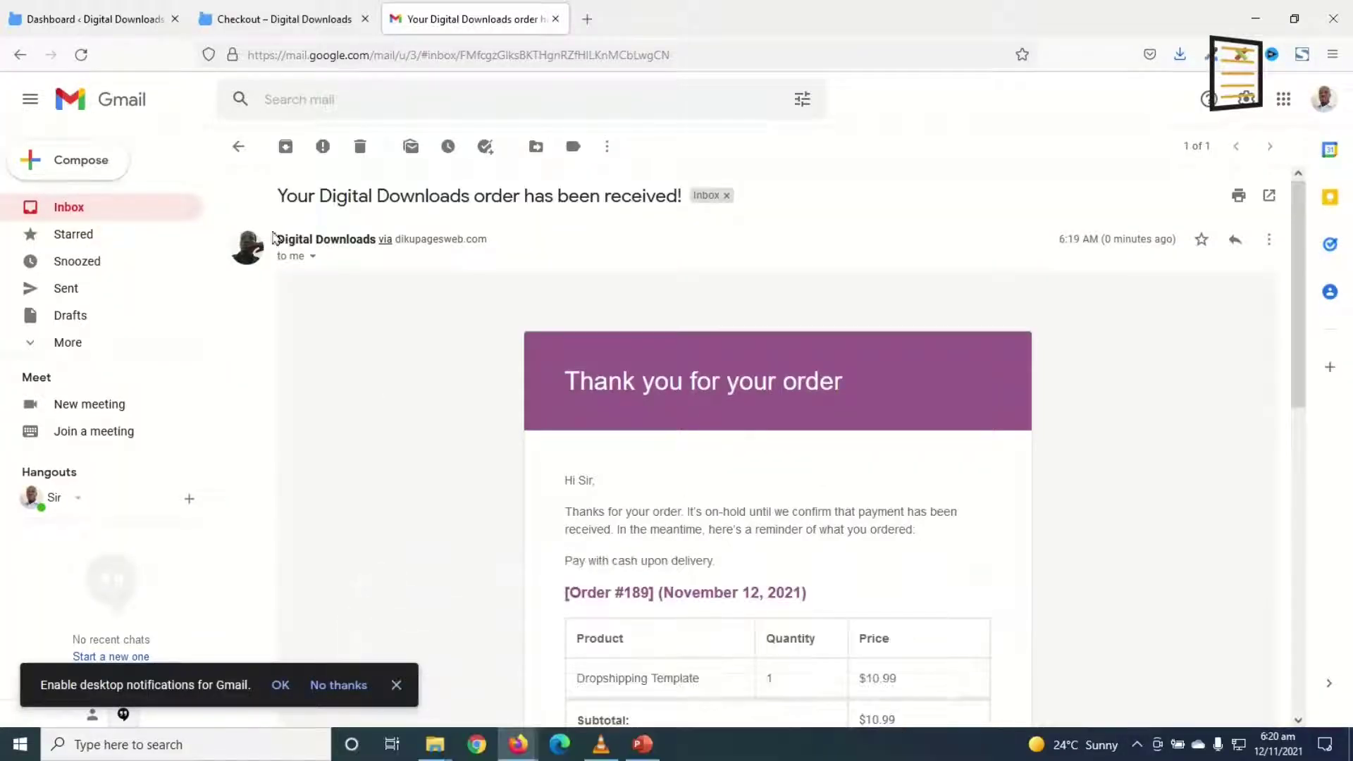
# In WooCommerce email settings, change the sender name from Digital Downloads to DikuSoft
pyautogui.click(102, 22)
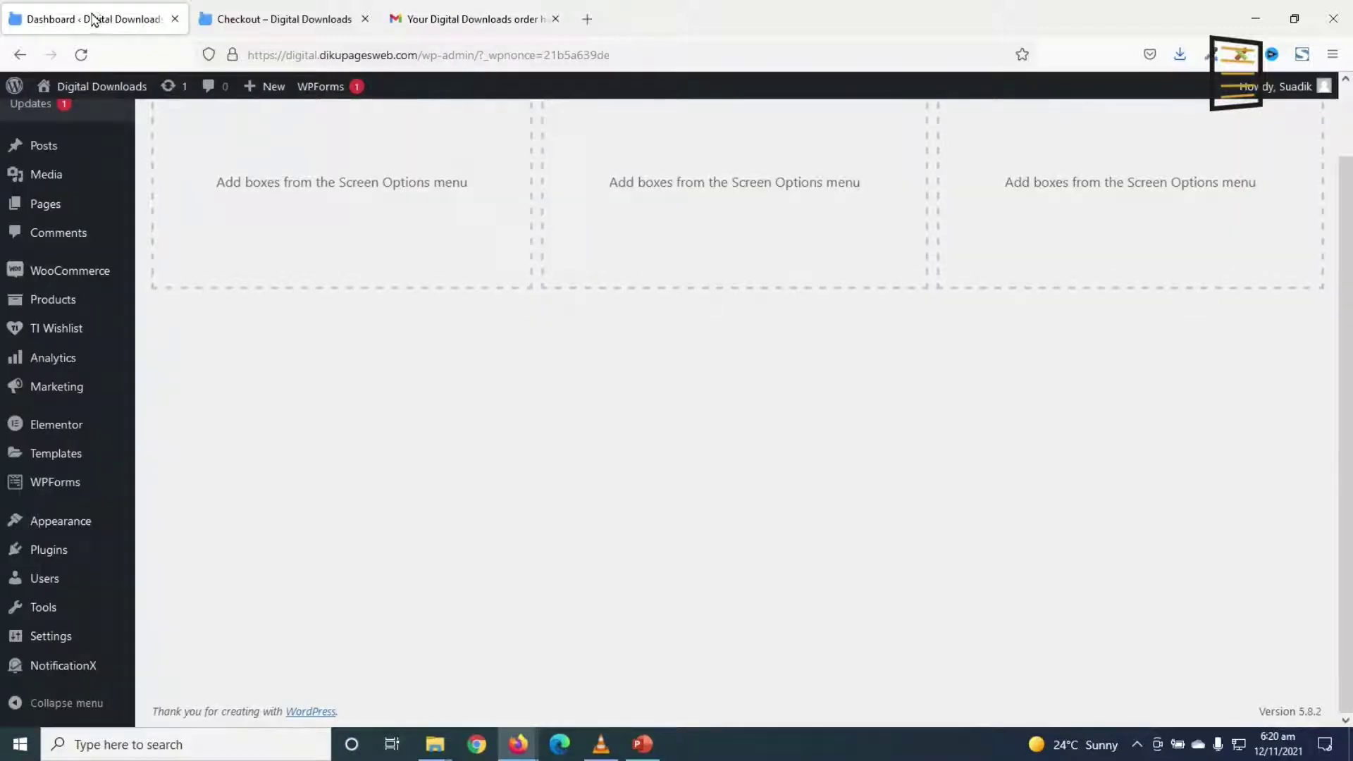
pyautogui.moveTo(58, 277)
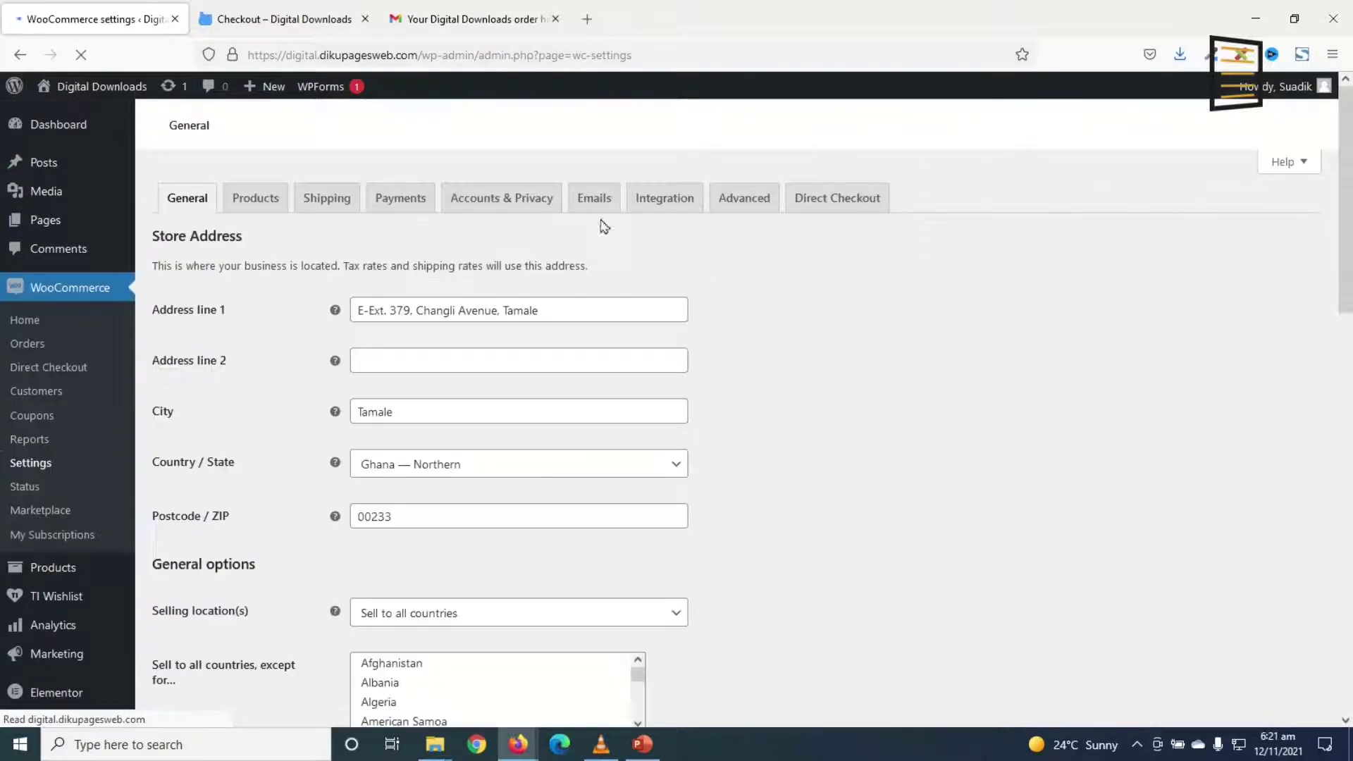
pyautogui.click(595, 202)
pyautogui.scroll(-13, 707, 547)
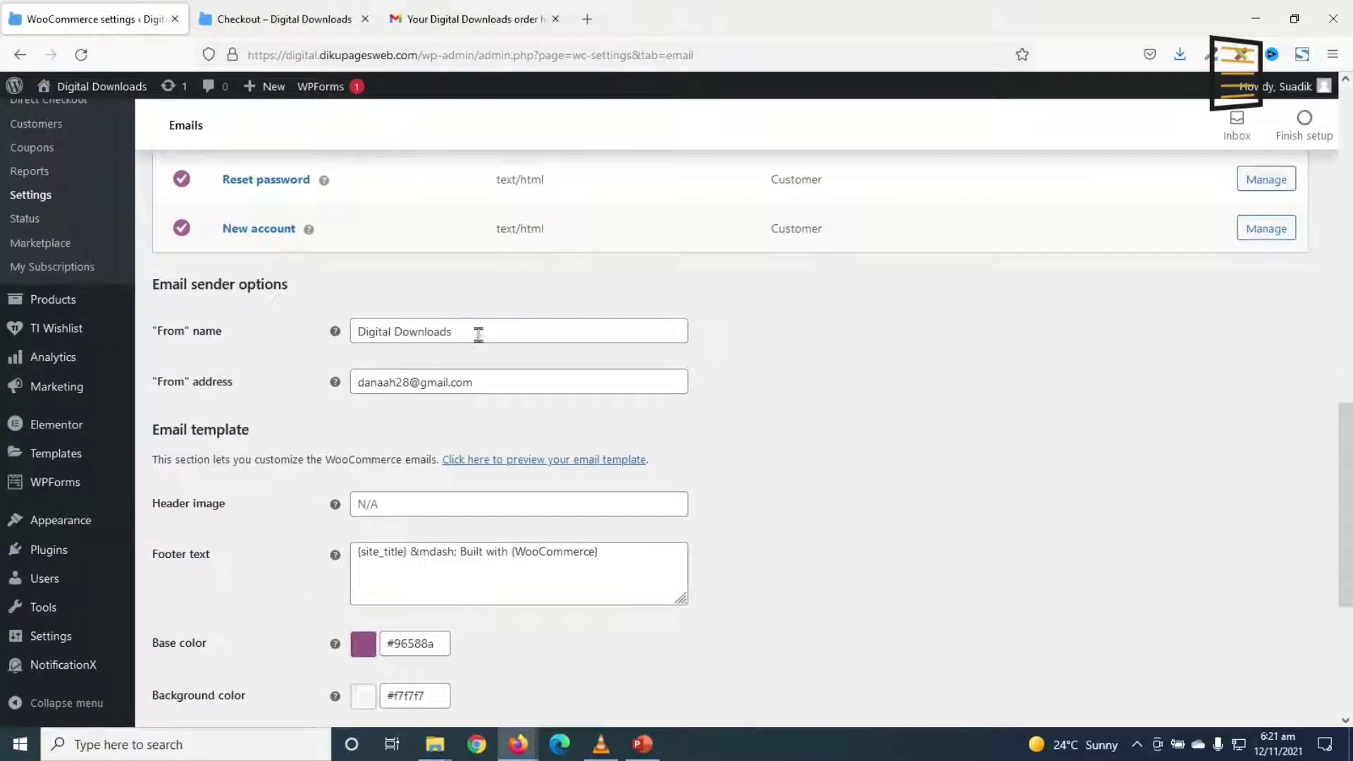
pyautogui.moveTo(478, 334); pyautogui.dragTo(289, 347)
pyautogui.click(472, 19)
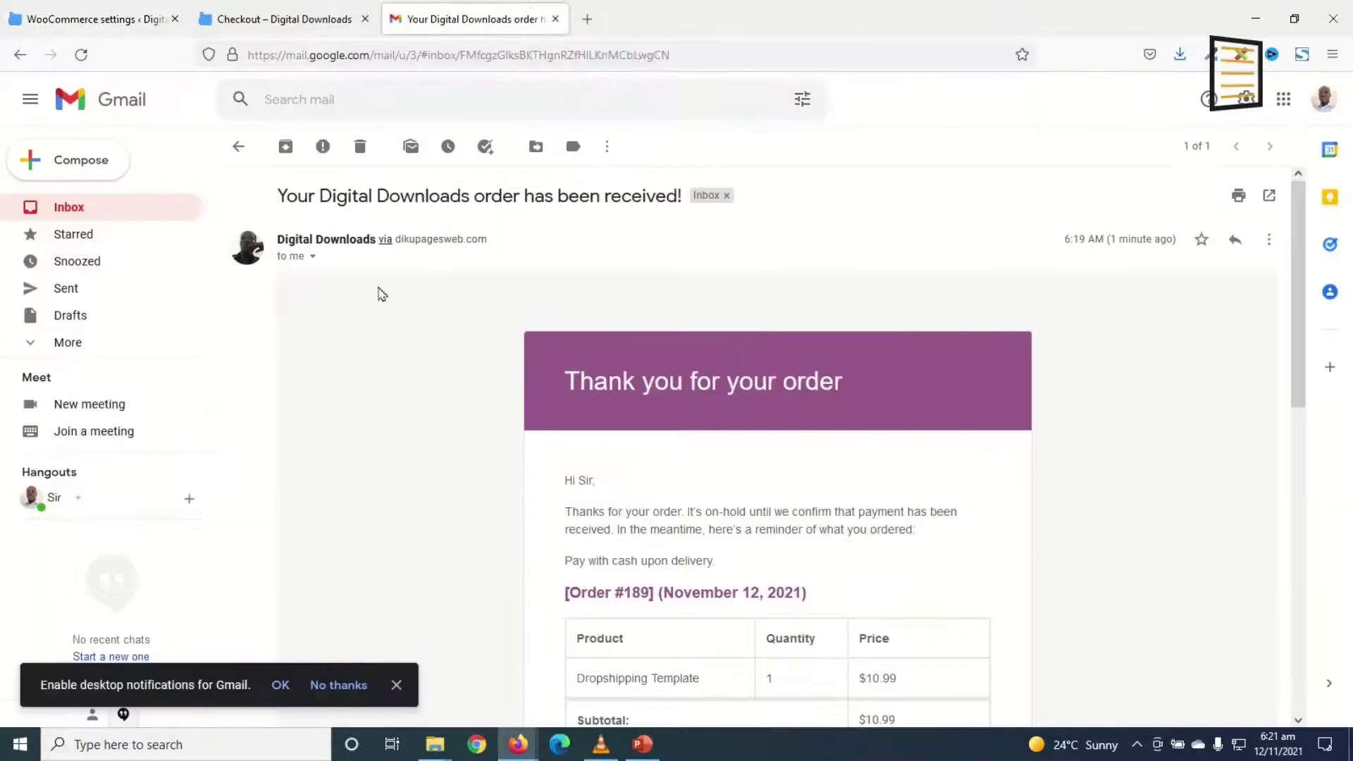
pyautogui.click(101, 28)
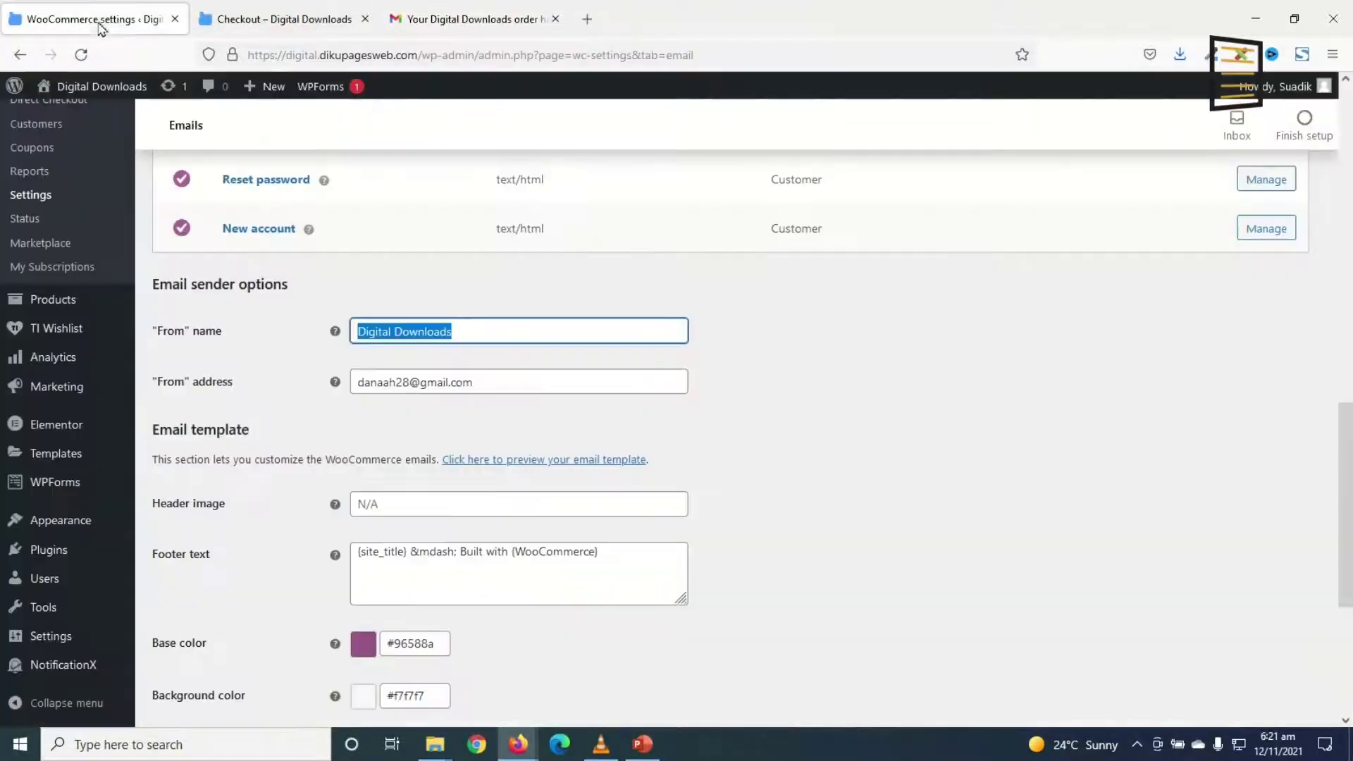
pyautogui.write('DikuSoft')
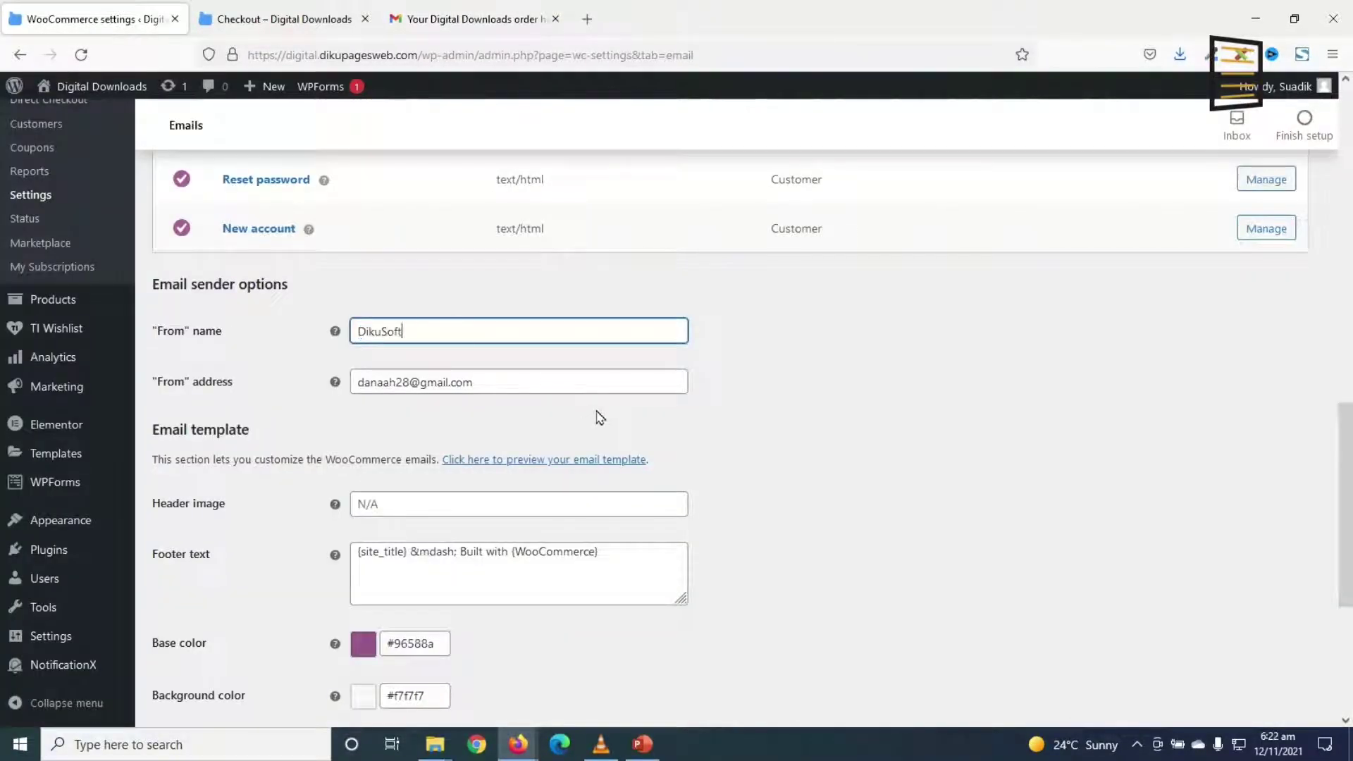
# Leave the sender address and header image as they are, then save the email settings
pyautogui.moveTo(486, 379); pyautogui.dragTo(314, 379)
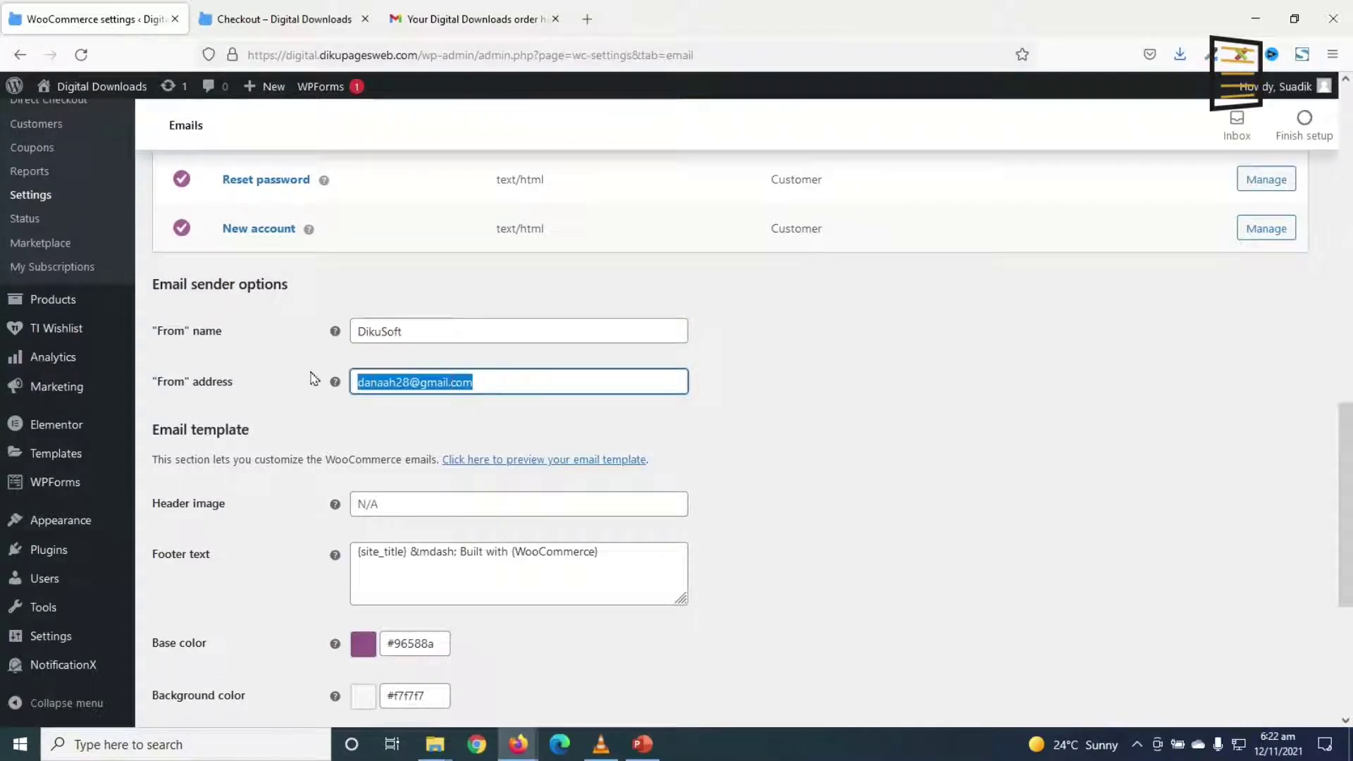
pyautogui.click(502, 382)
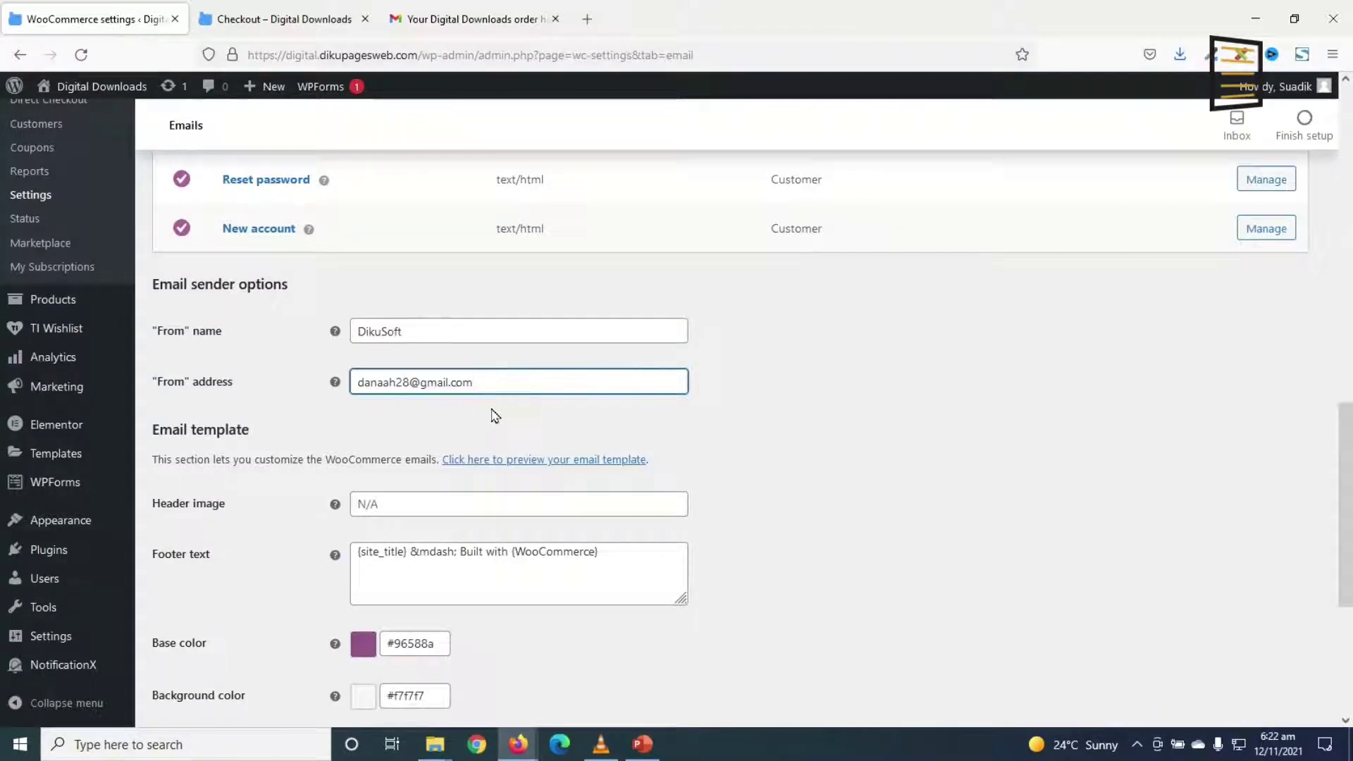
pyautogui.click(436, 506)
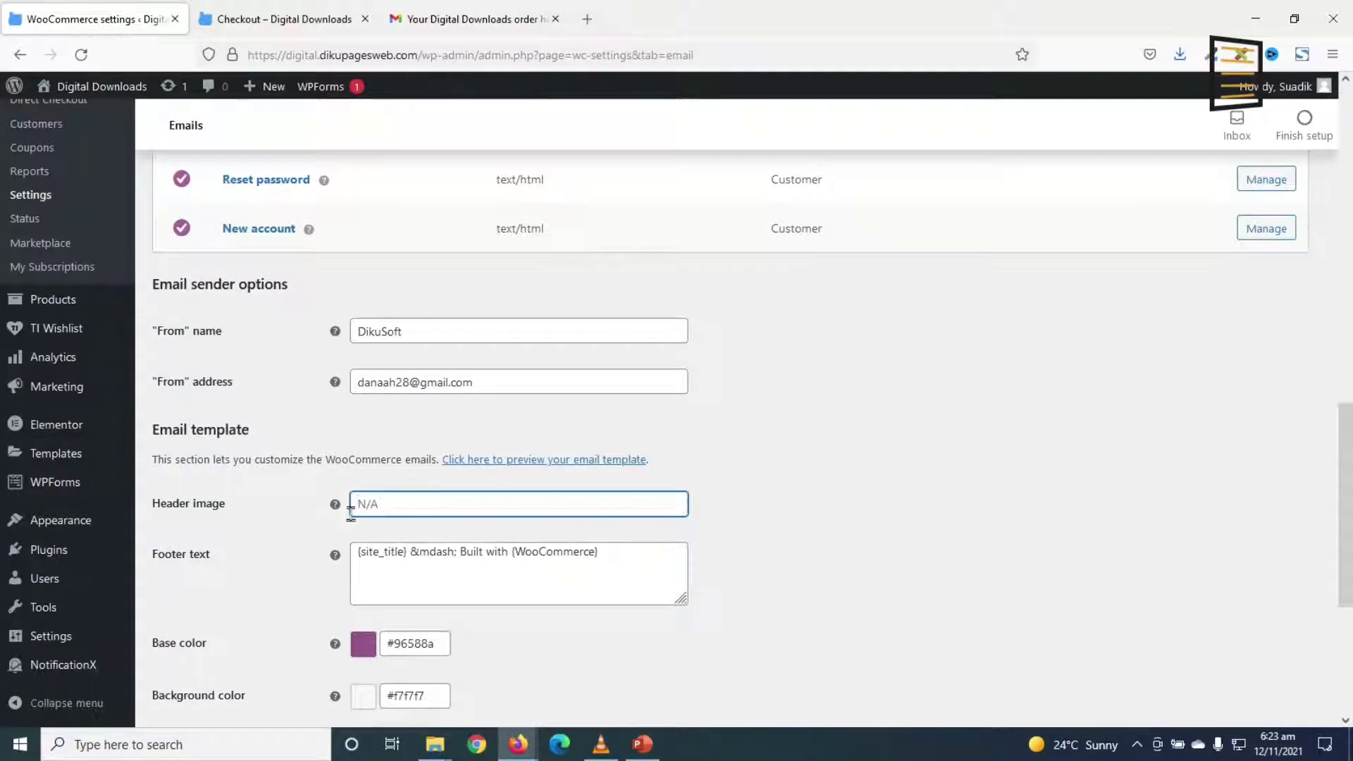
pyautogui.click(462, 20)
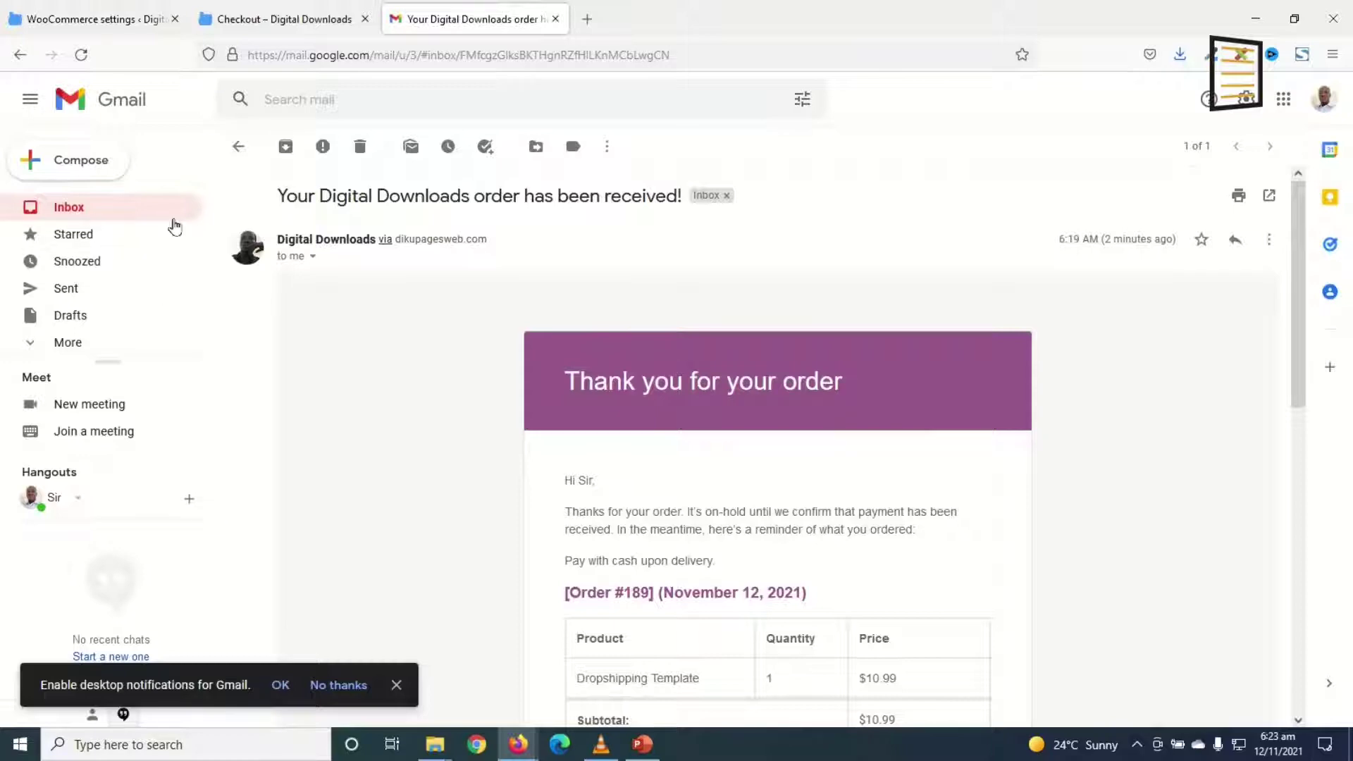
pyautogui.click(44, 14)
pyautogui.scroll(-5, 417, 573)
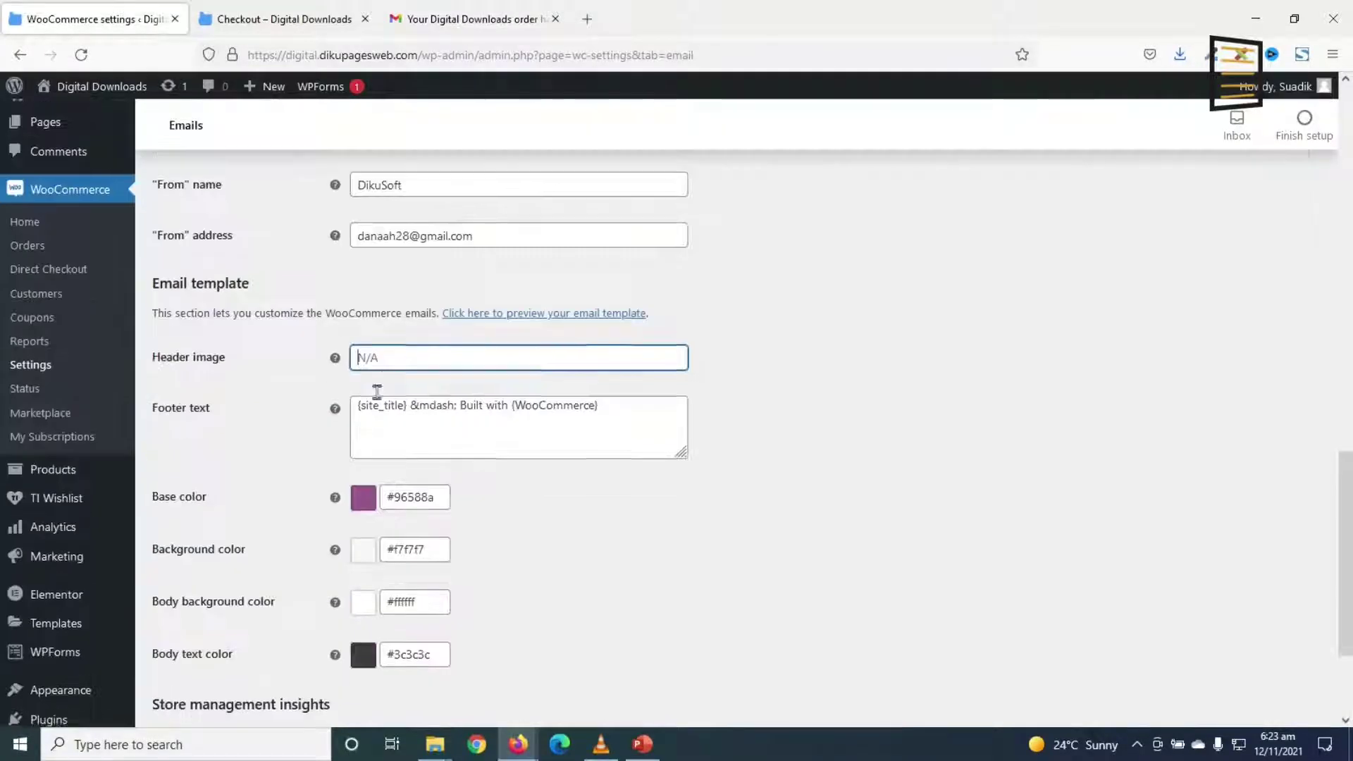
pyautogui.click(196, 637)
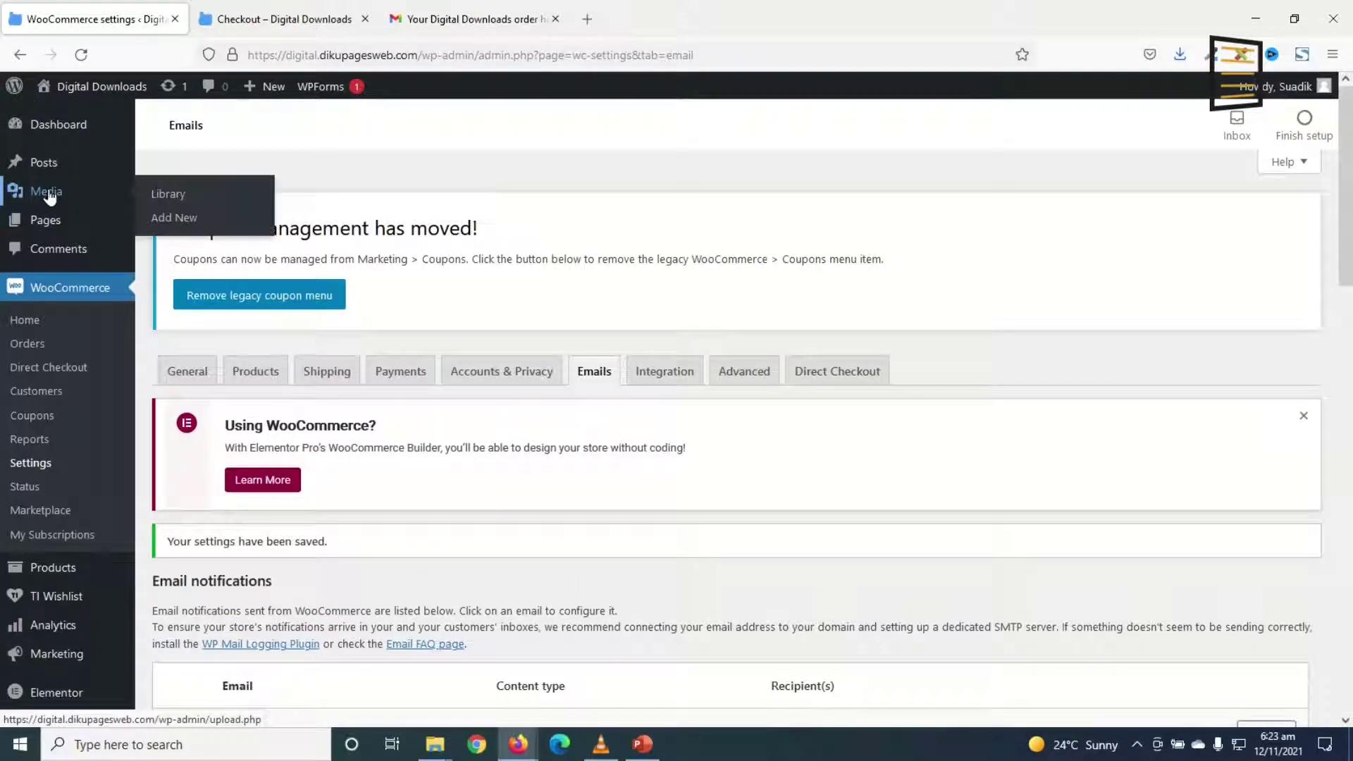
# Open the Media Library in a new tab and copy the logo.png file URL
pyautogui.rightClick(49, 198)
pyautogui.click(99, 206)
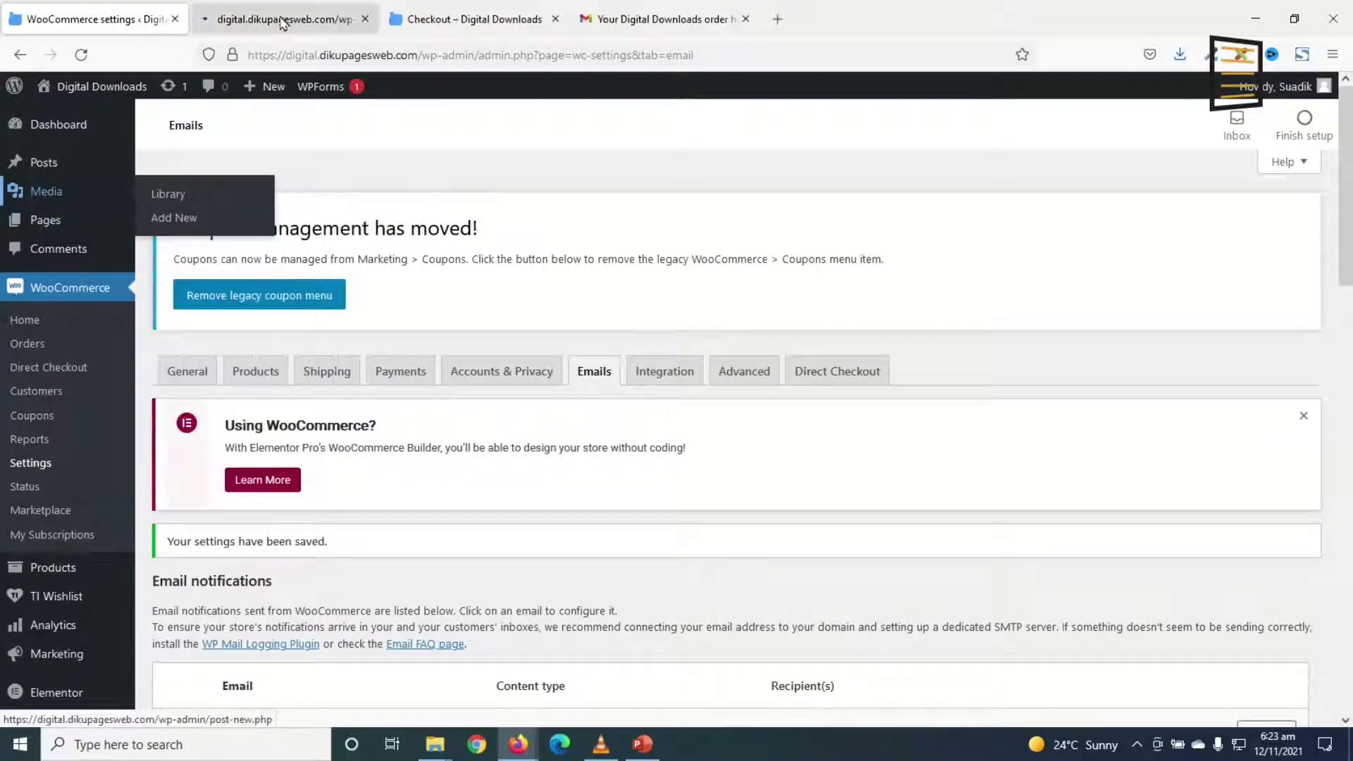
pyautogui.click(282, 19)
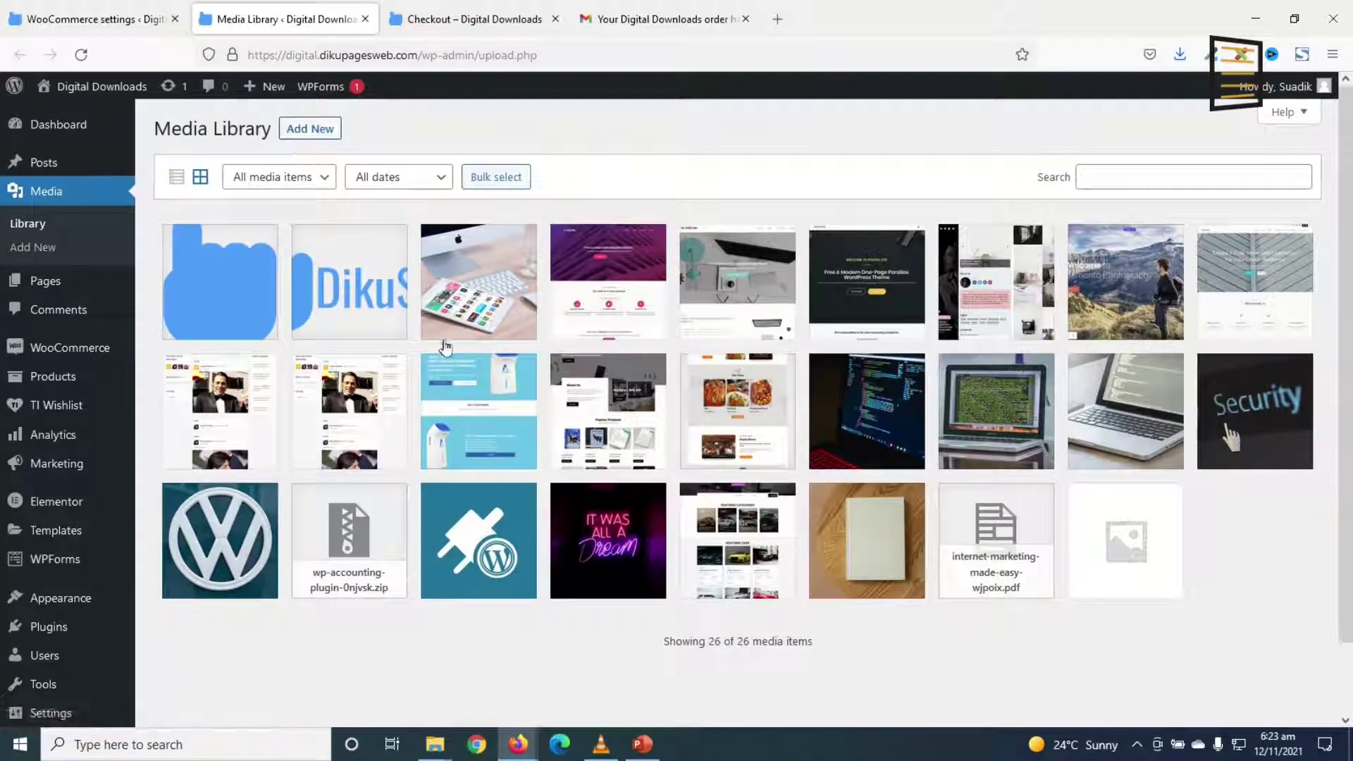
pyautogui.click(347, 282)
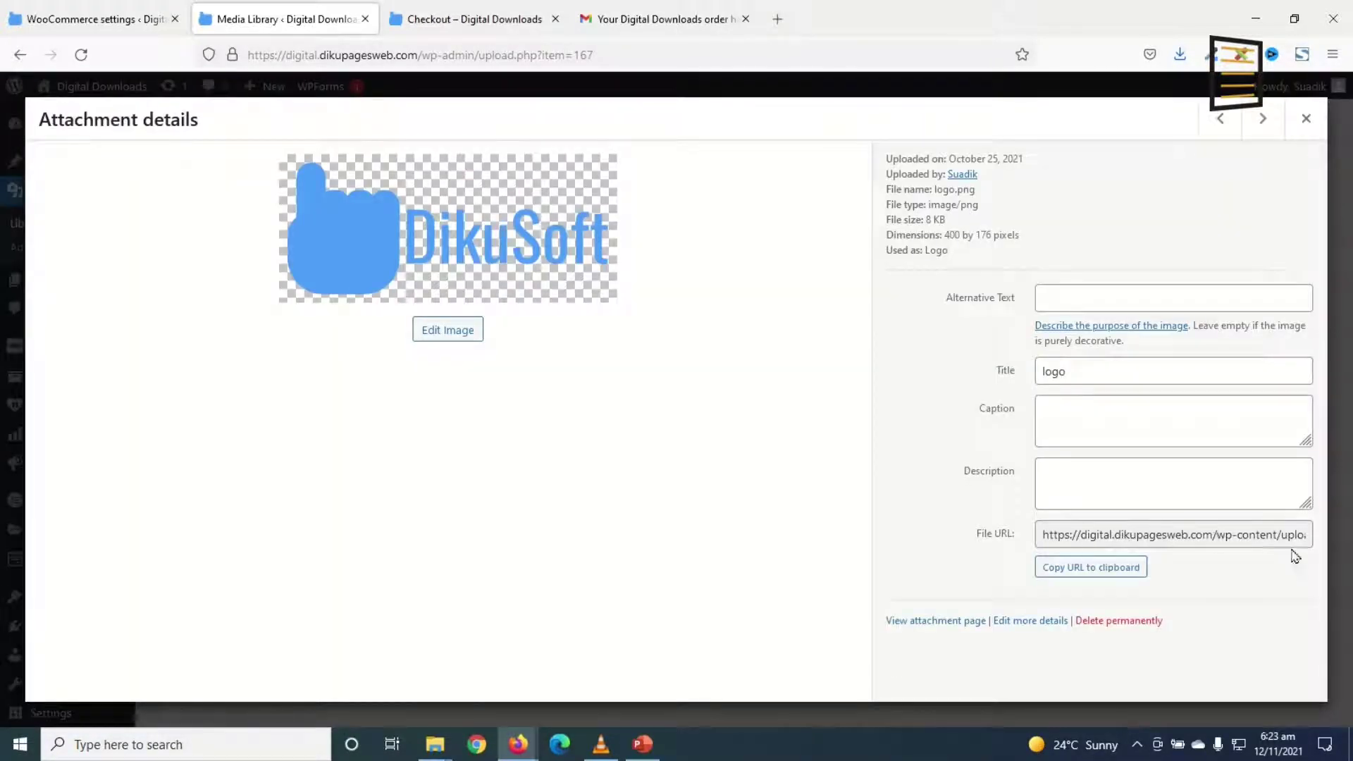
pyautogui.click(1108, 576)
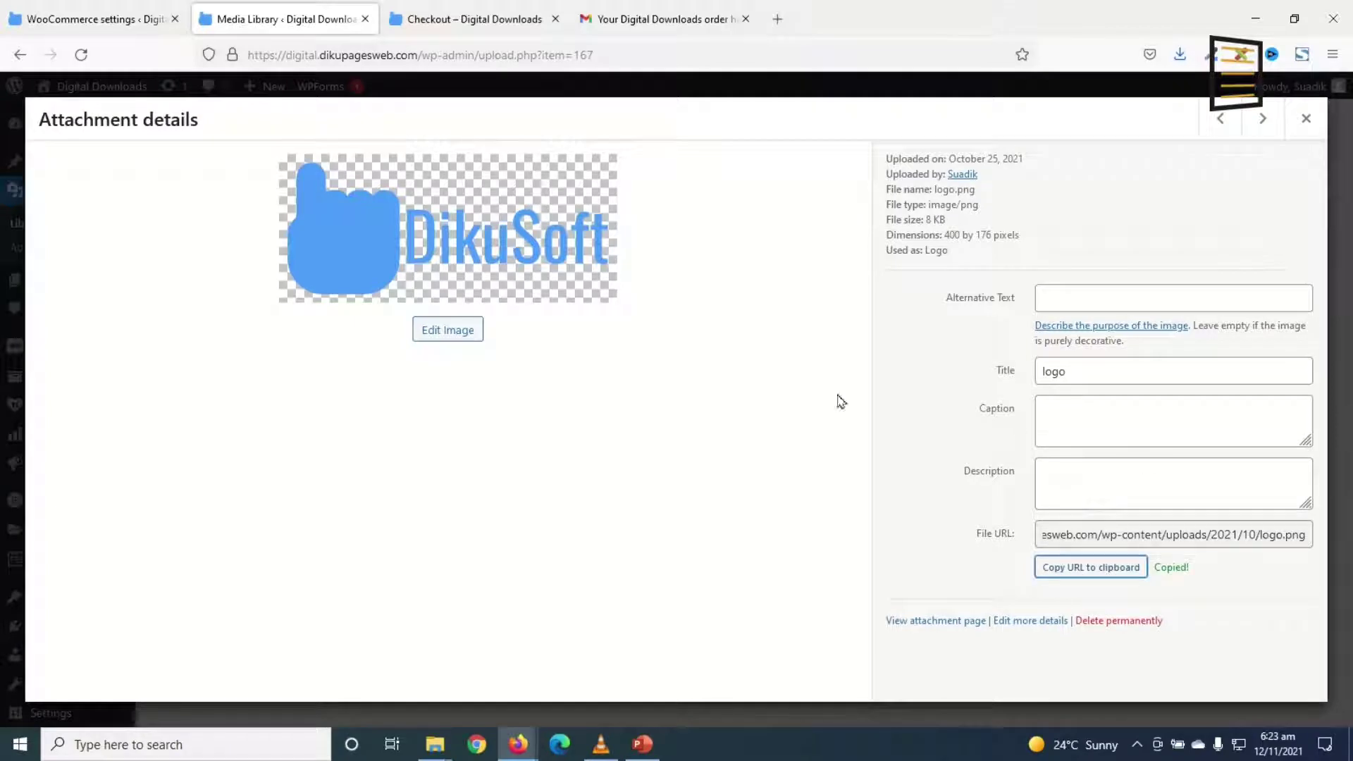
# Paste the logo.png URL into the email Header image field
pyautogui.click(365, 19)
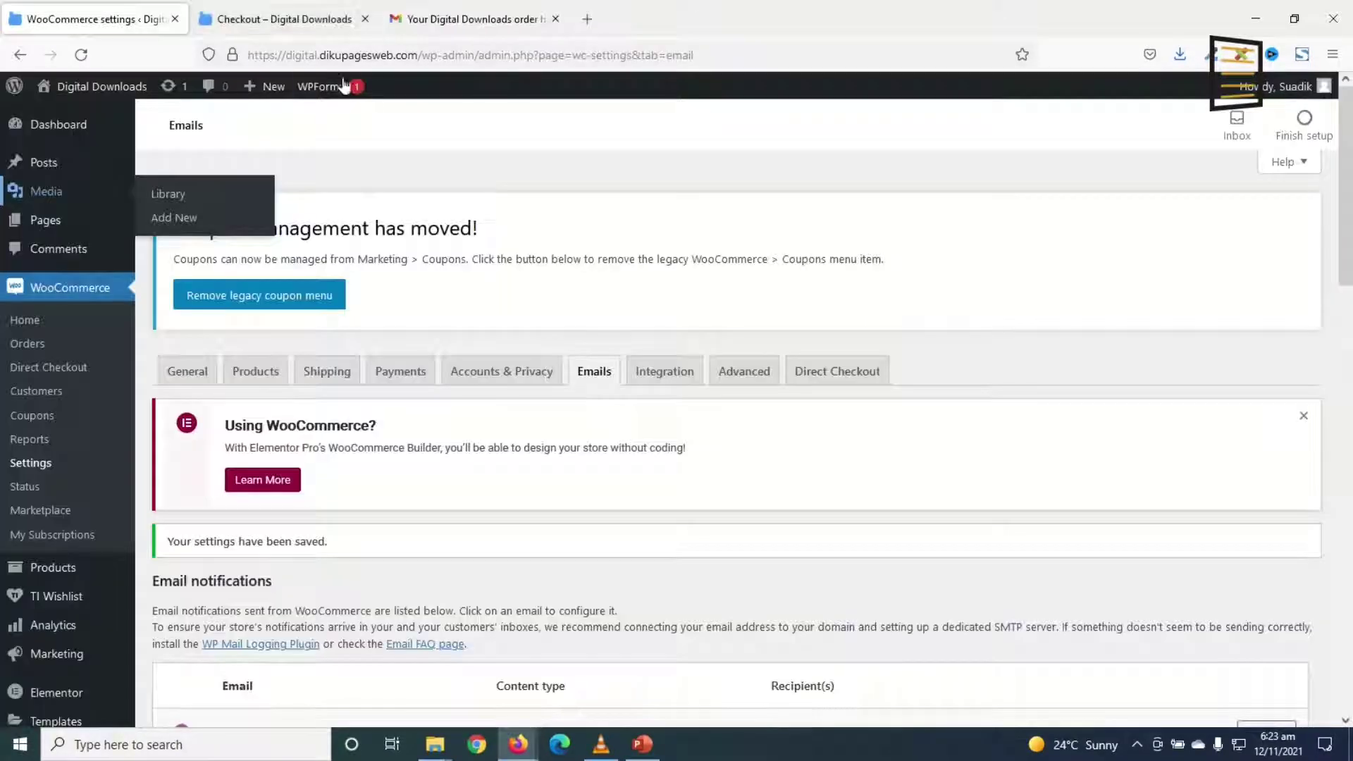
pyautogui.scroll(-10, 458, 522)
pyautogui.scroll(-4, 462, 527)
pyautogui.rightClick(425, 463)
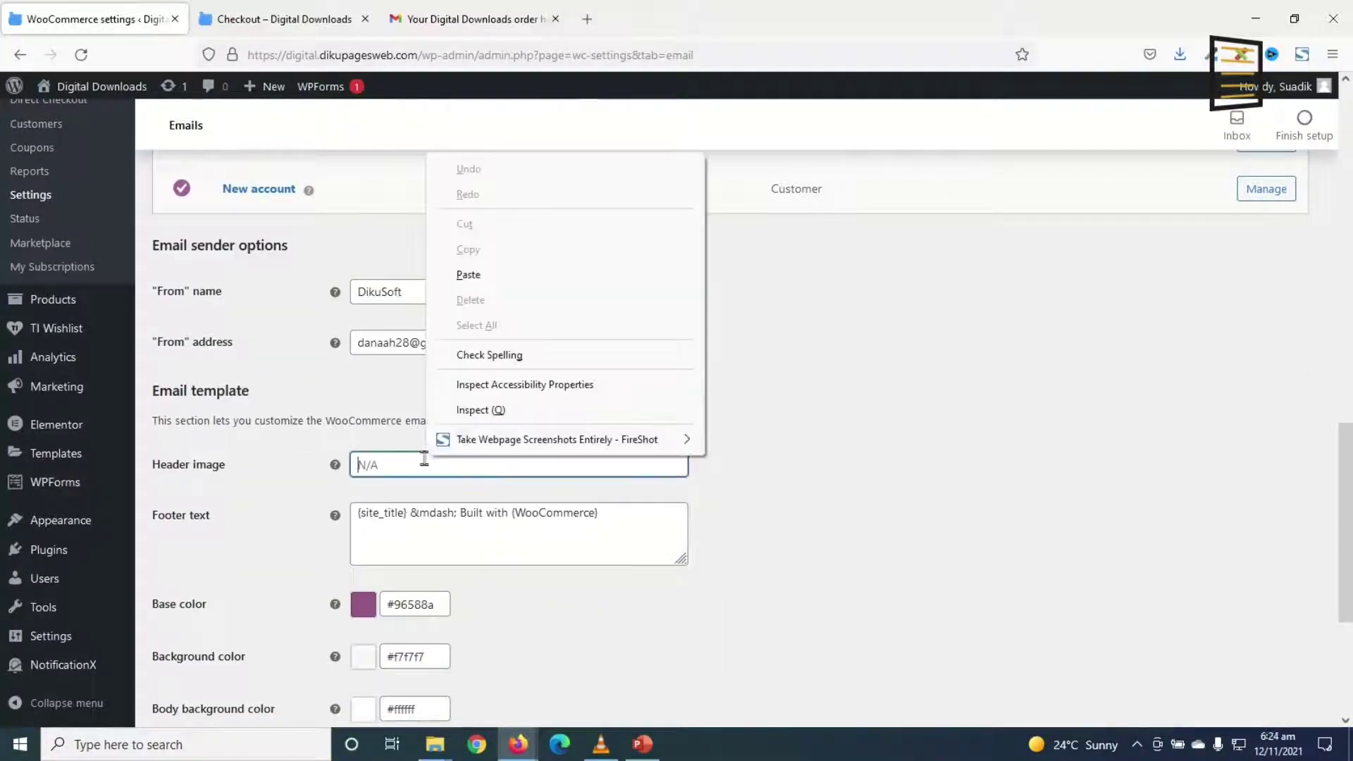
pyautogui.click(469, 274)
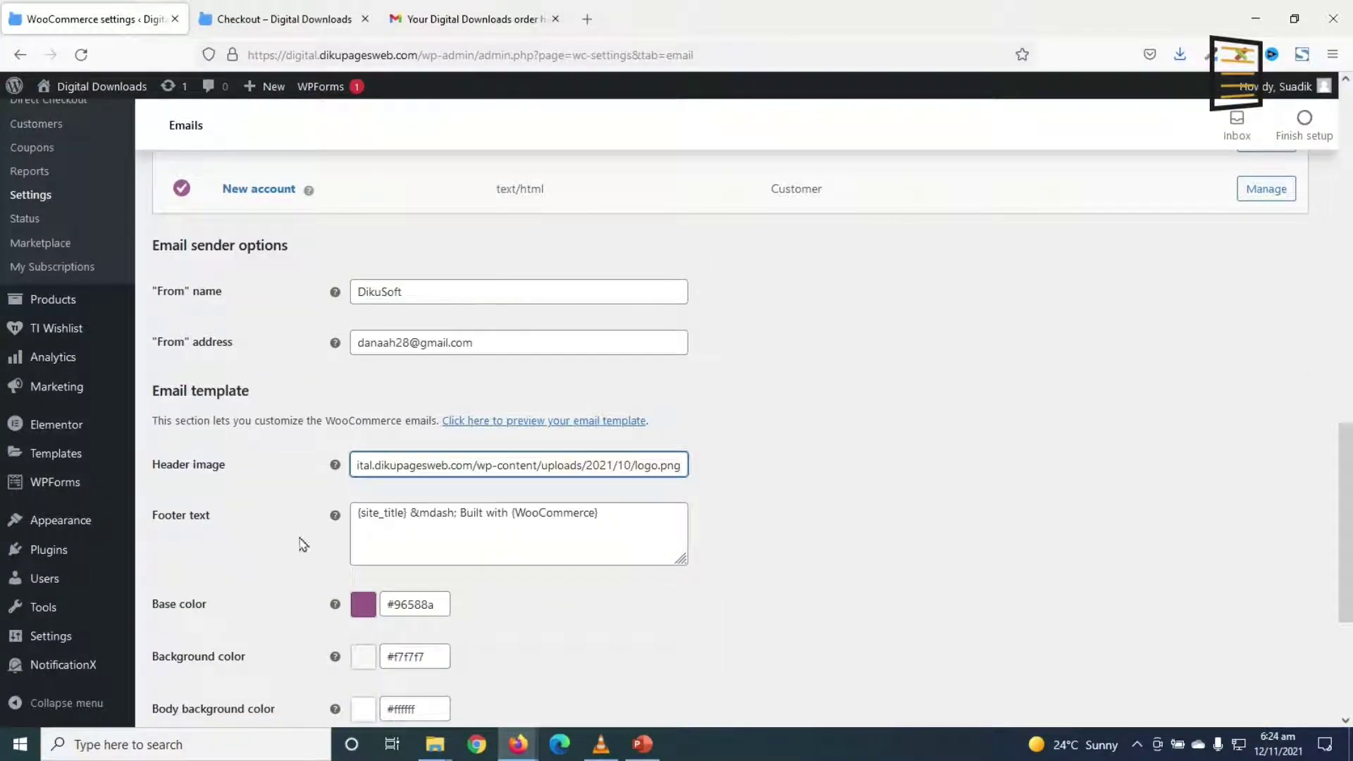
pyautogui.click(471, 19)
pyautogui.scroll(-10, 676, 401)
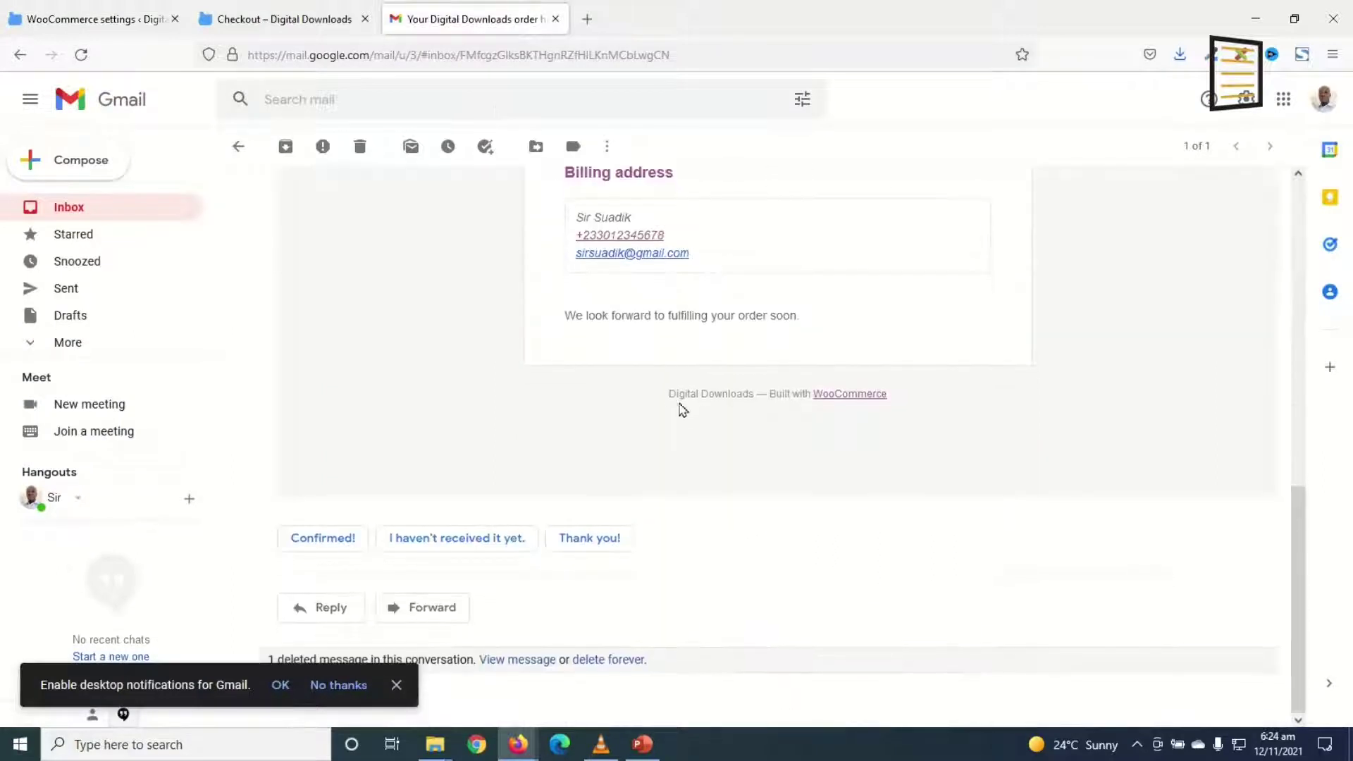
pyautogui.moveTo(666, 393); pyautogui.dragTo(773, 393)
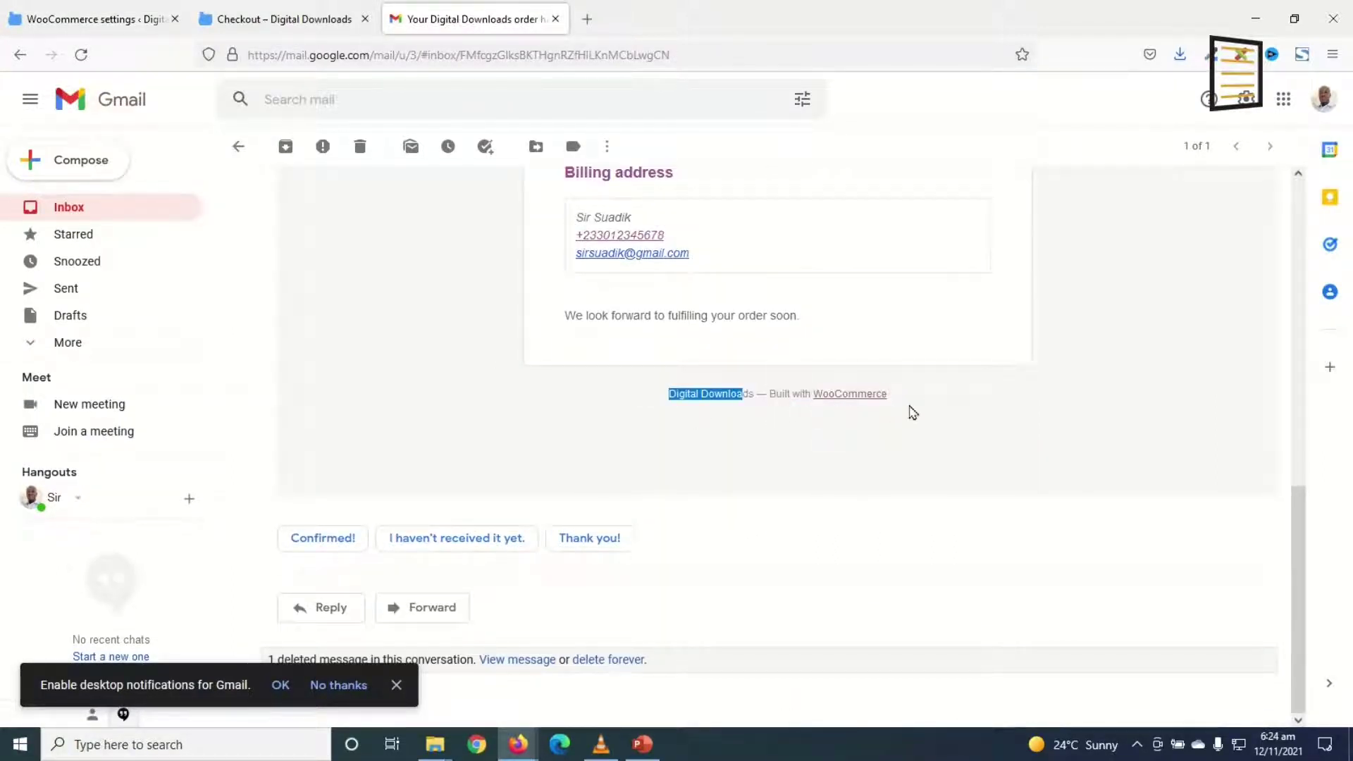
pyautogui.click(98, 21)
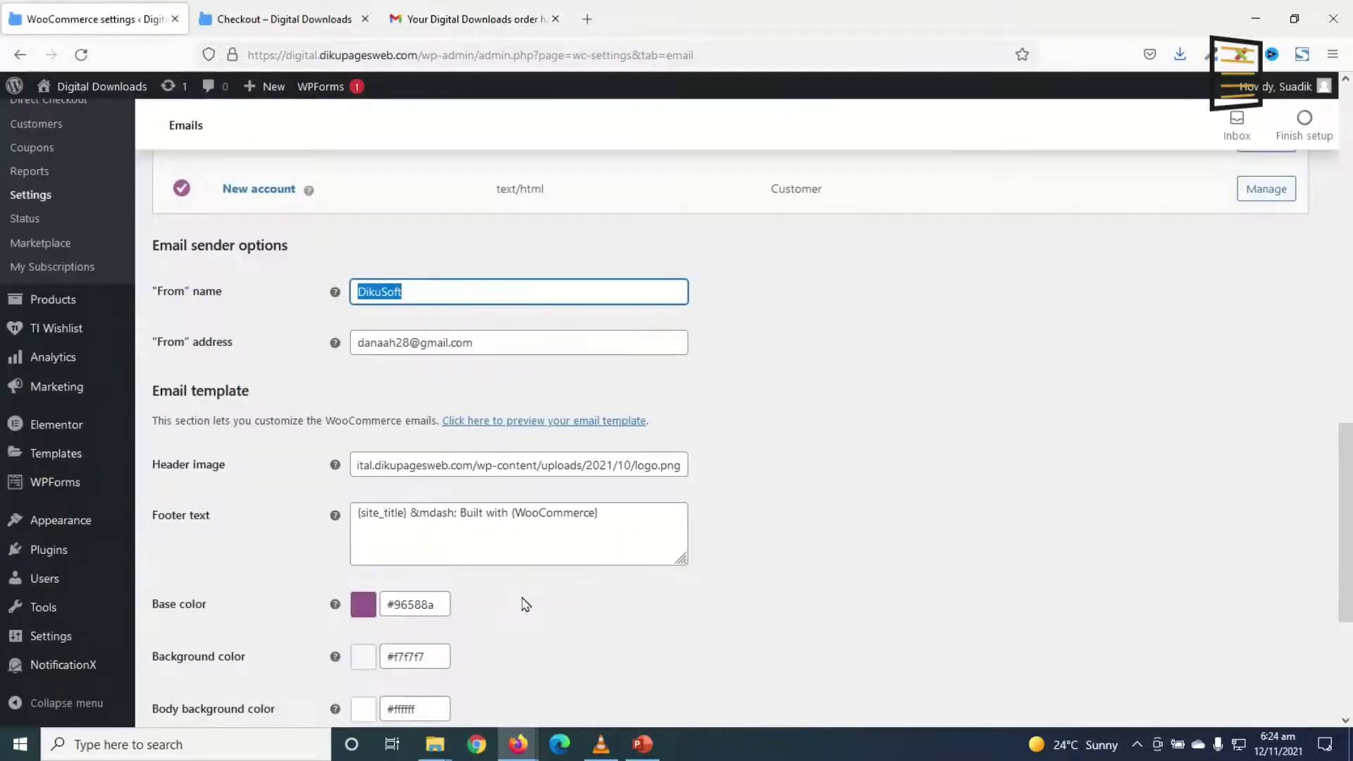
# Replace 'Built with {WooCommerce}' in the footer text with 'Thank you for your purchase'
pyautogui.click(496, 533)
pyautogui.click(625, 513)
pyautogui.hotkey('ctrl', 'shift', 'Left')
pyautogui.hotkey('ctrl', 'shift', 'Left')
pyautogui.hotkey('ctrl', 'shift', 'Left')
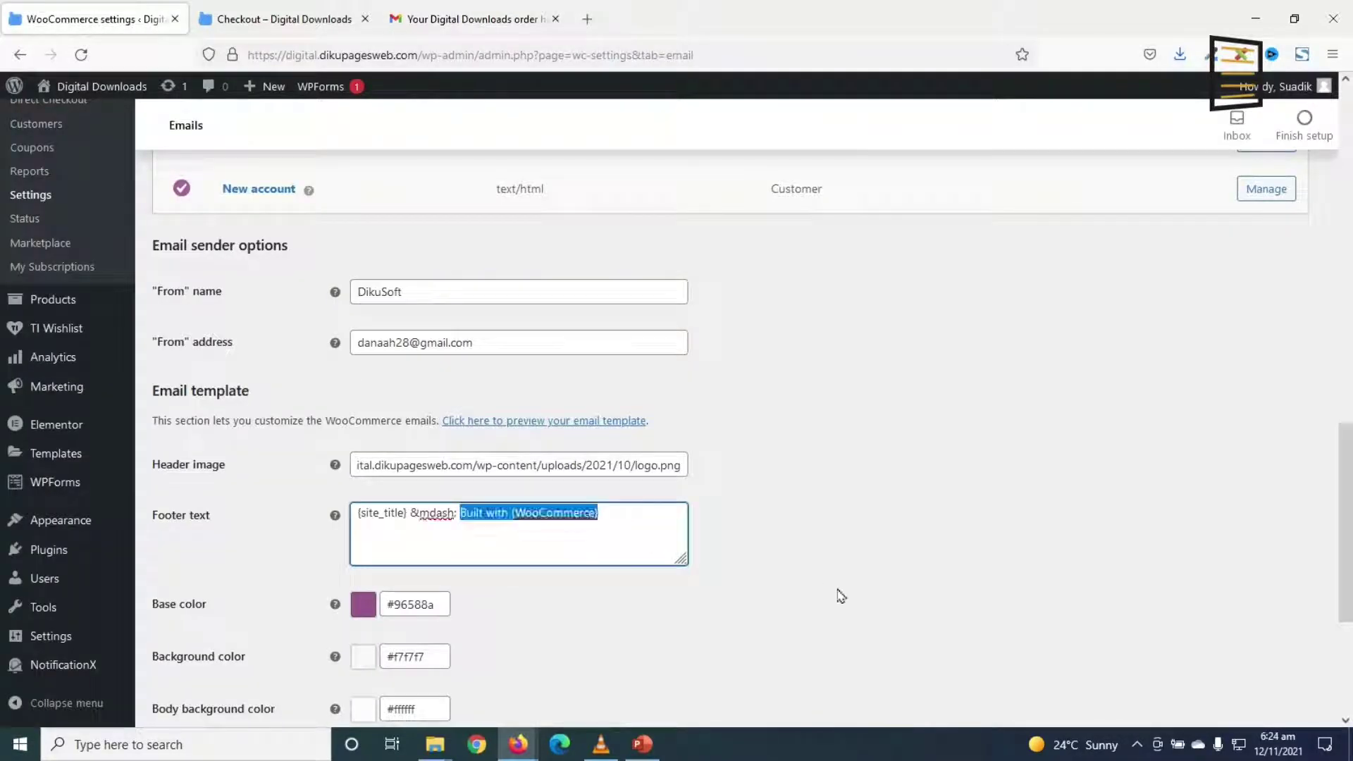
pyautogui.press('BackSpace')
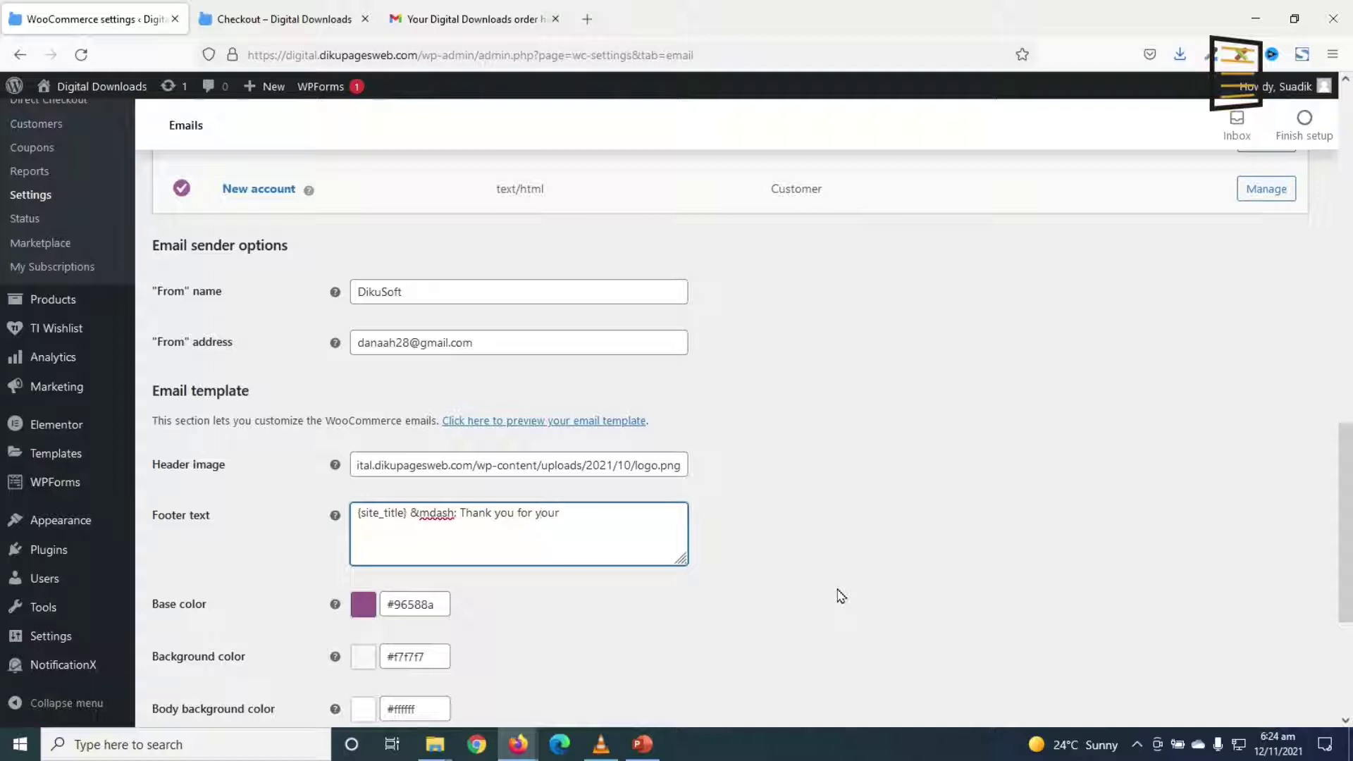
pyautogui.press('BackSpace')
pyautogui.write('ase')
# Set the email base colour to #4c9df8 and save the settings
pyautogui.click(472, 19)
pyautogui.scroll(5, 726, 331)
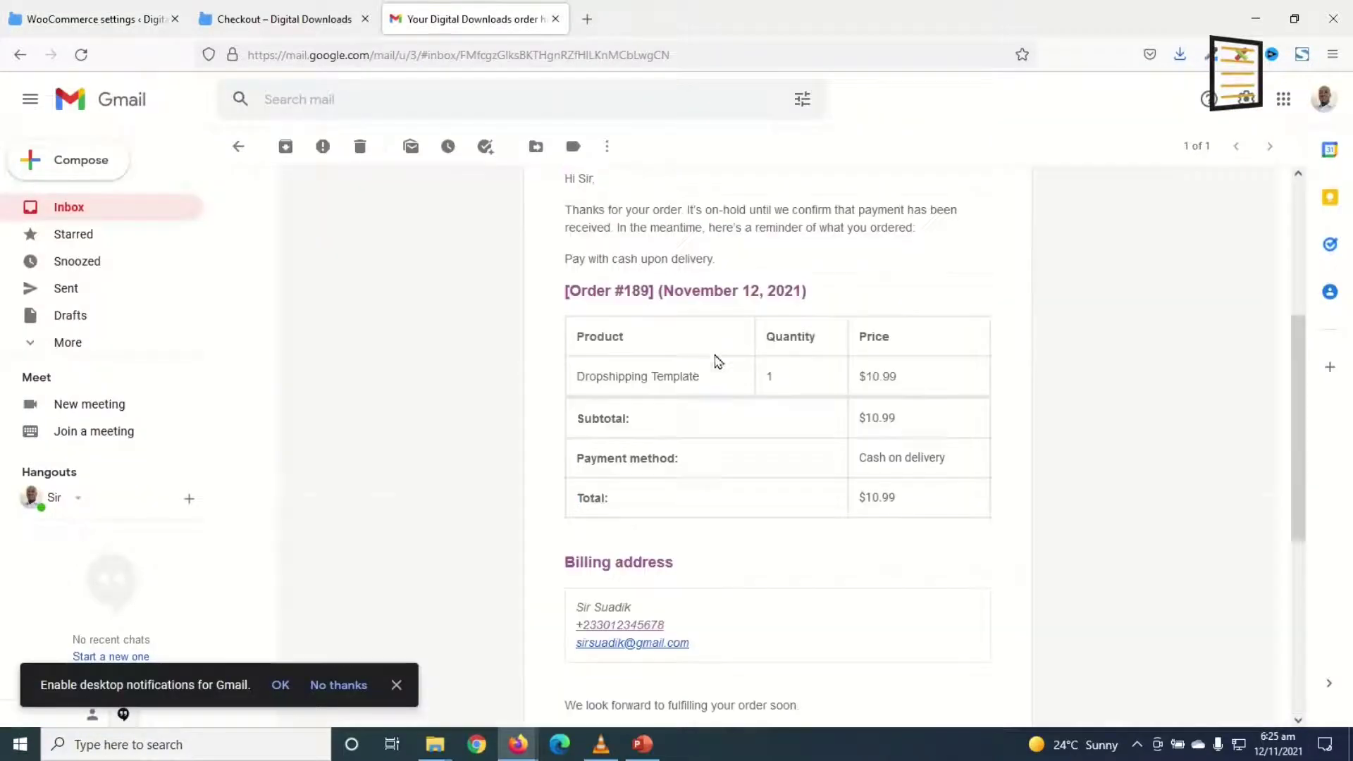
pyautogui.scroll(4, 766, 443)
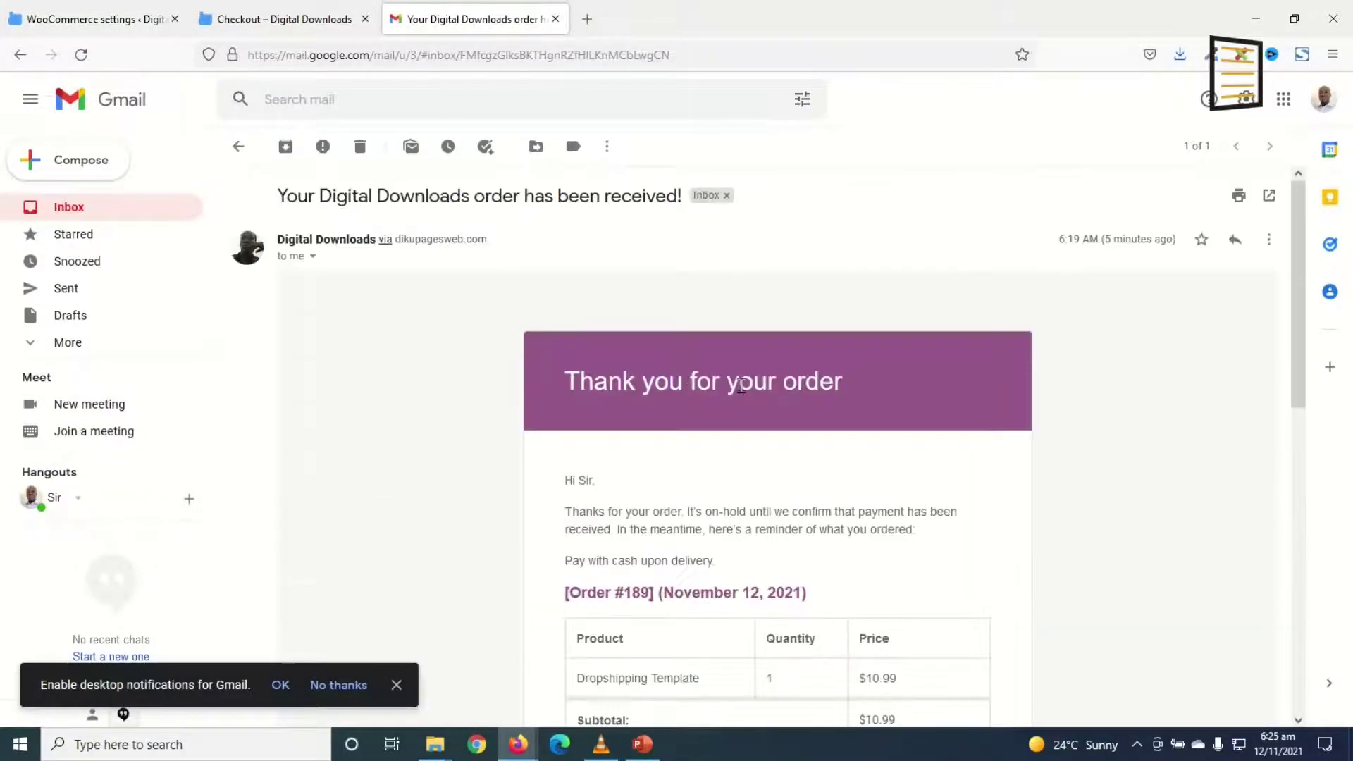
pyautogui.click(96, 19)
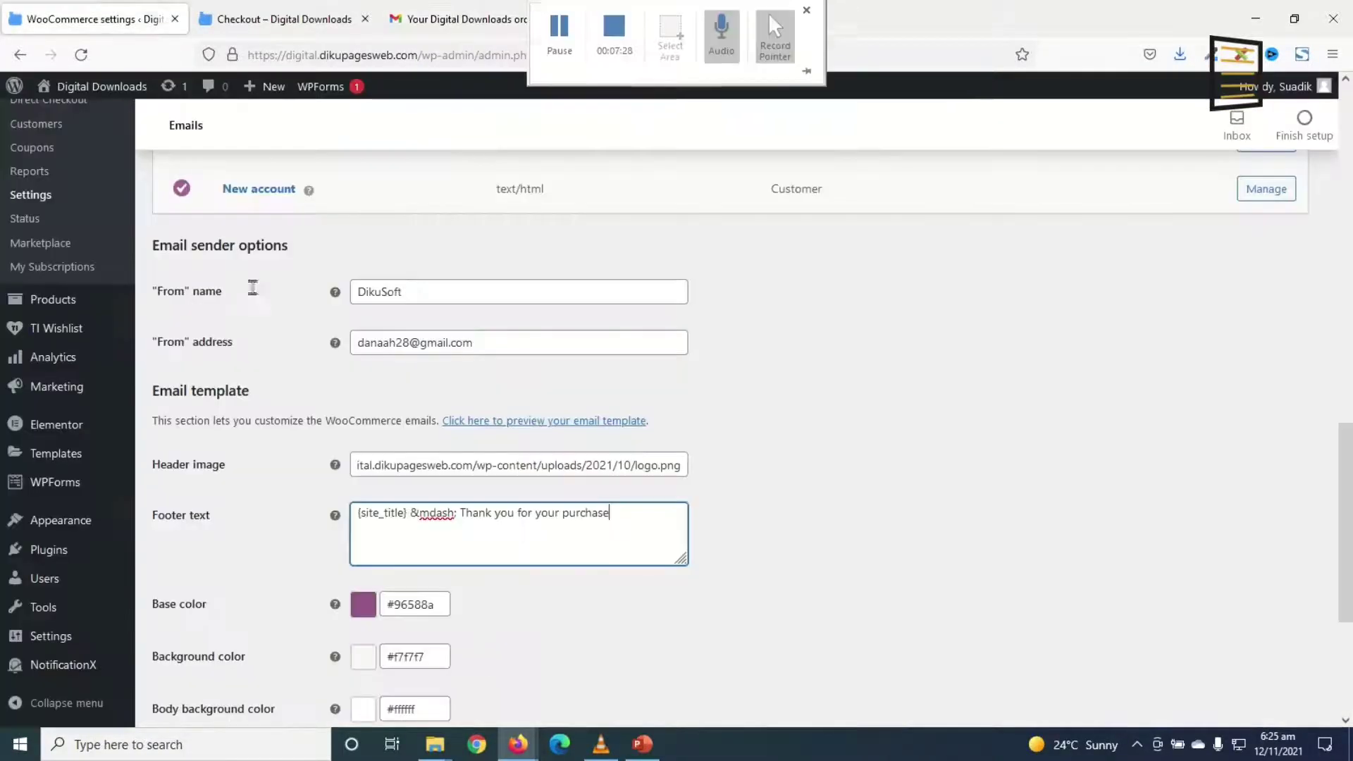
pyautogui.doubleClick(411, 597)
pyautogui.hotkey('ctrl', 'a')
pyautogui.write('#4c9df8')
pyautogui.hotkey('ctrl', 'a')
pyautogui.click(512, 604)
pyautogui.scroll(-4, 514, 604)
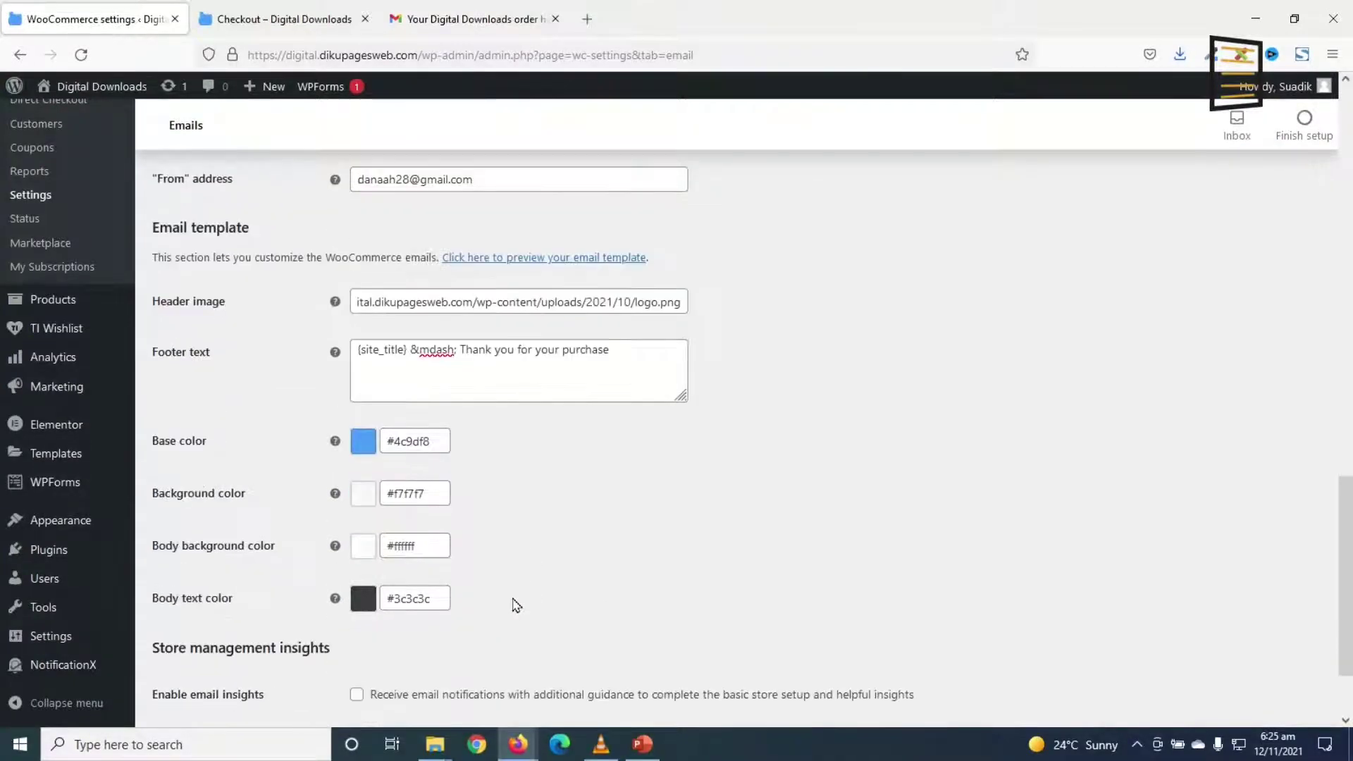
pyautogui.click(196, 638)
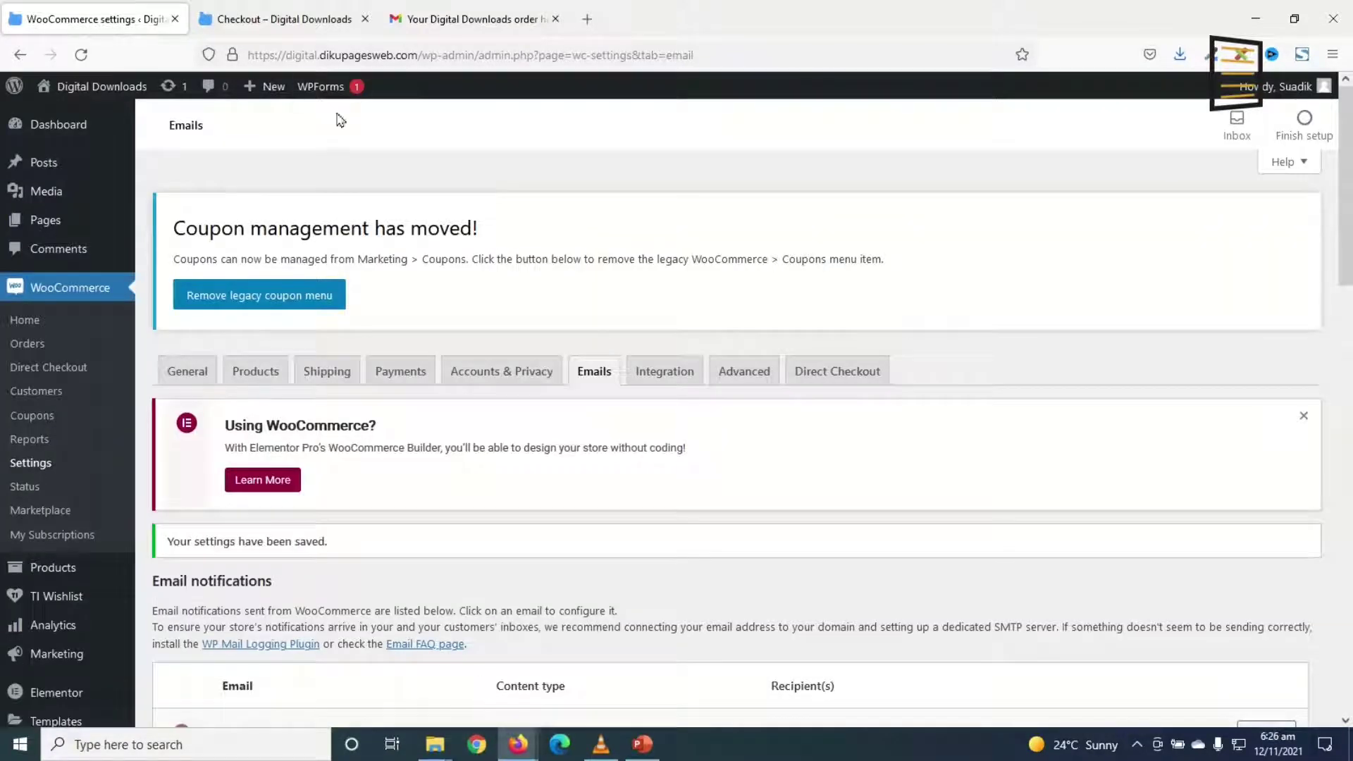
pyautogui.click(254, 13)
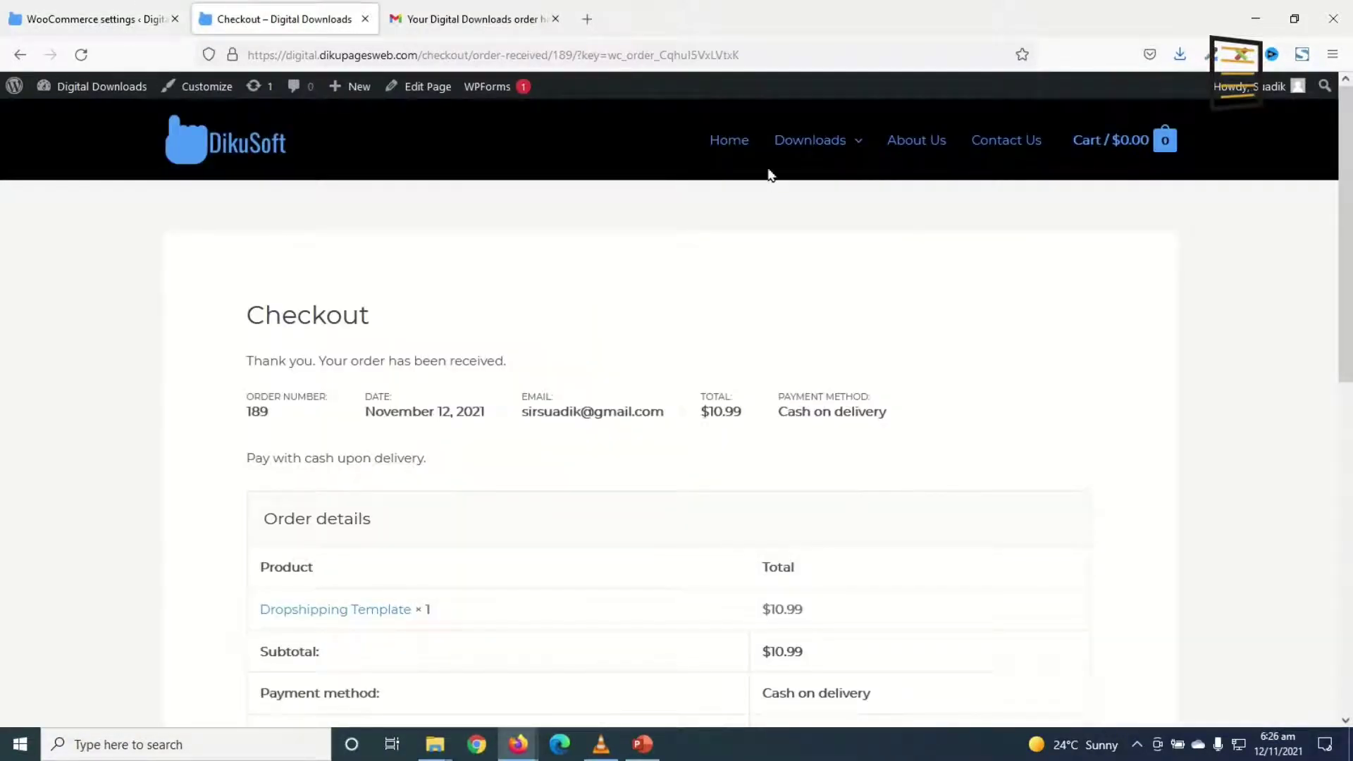
# Place a second $10.99 cash-on-delivery order for the Dropshipping Template through cart and checkout
pyautogui.click(803, 139)
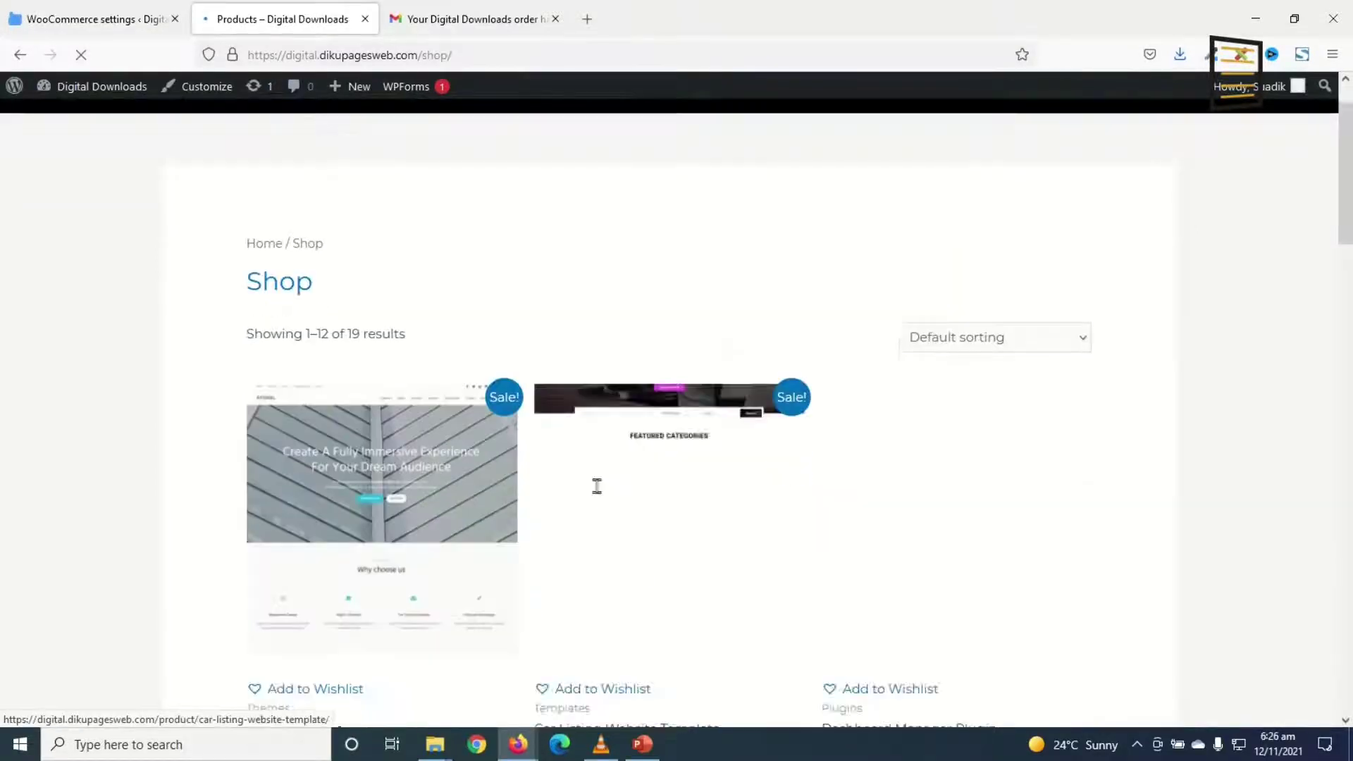
pyautogui.scroll(-5, 597, 486)
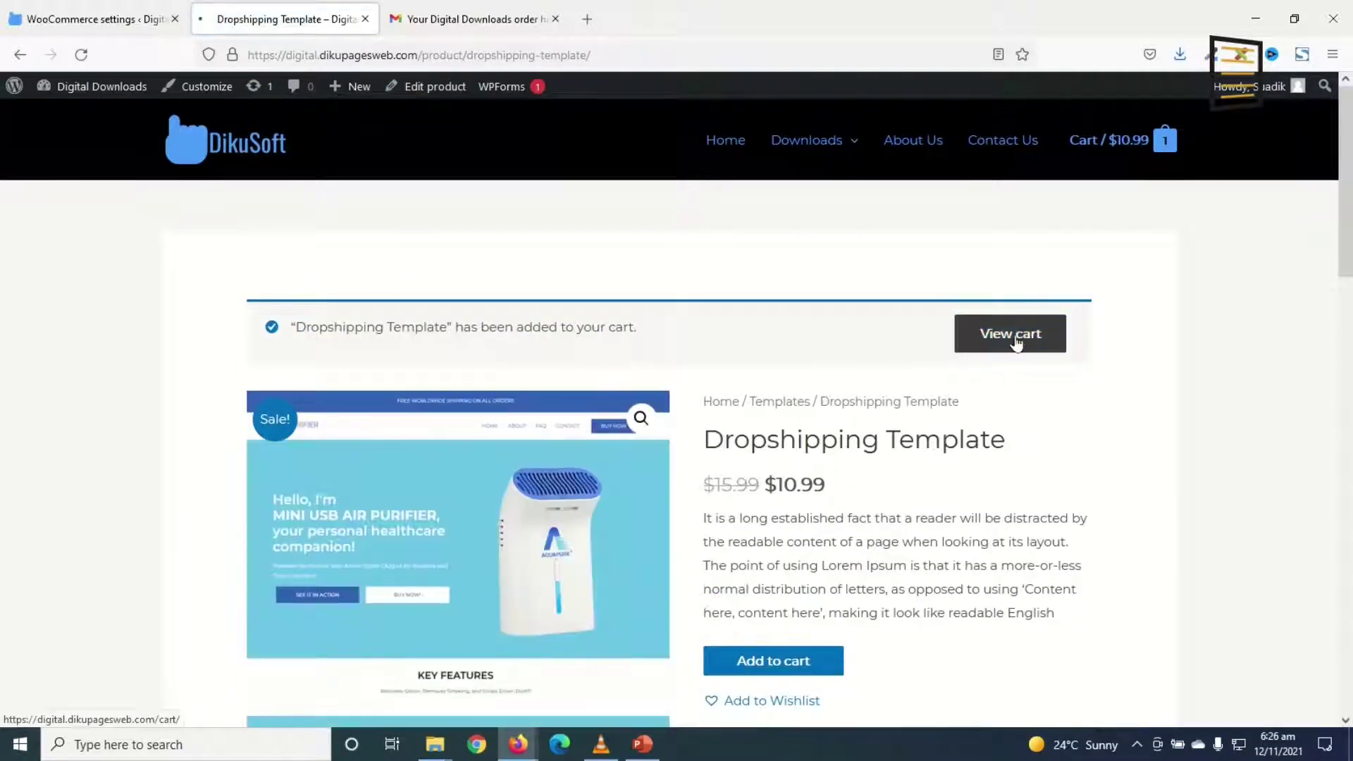
pyautogui.click(1015, 341)
pyautogui.scroll(-3, 916, 472)
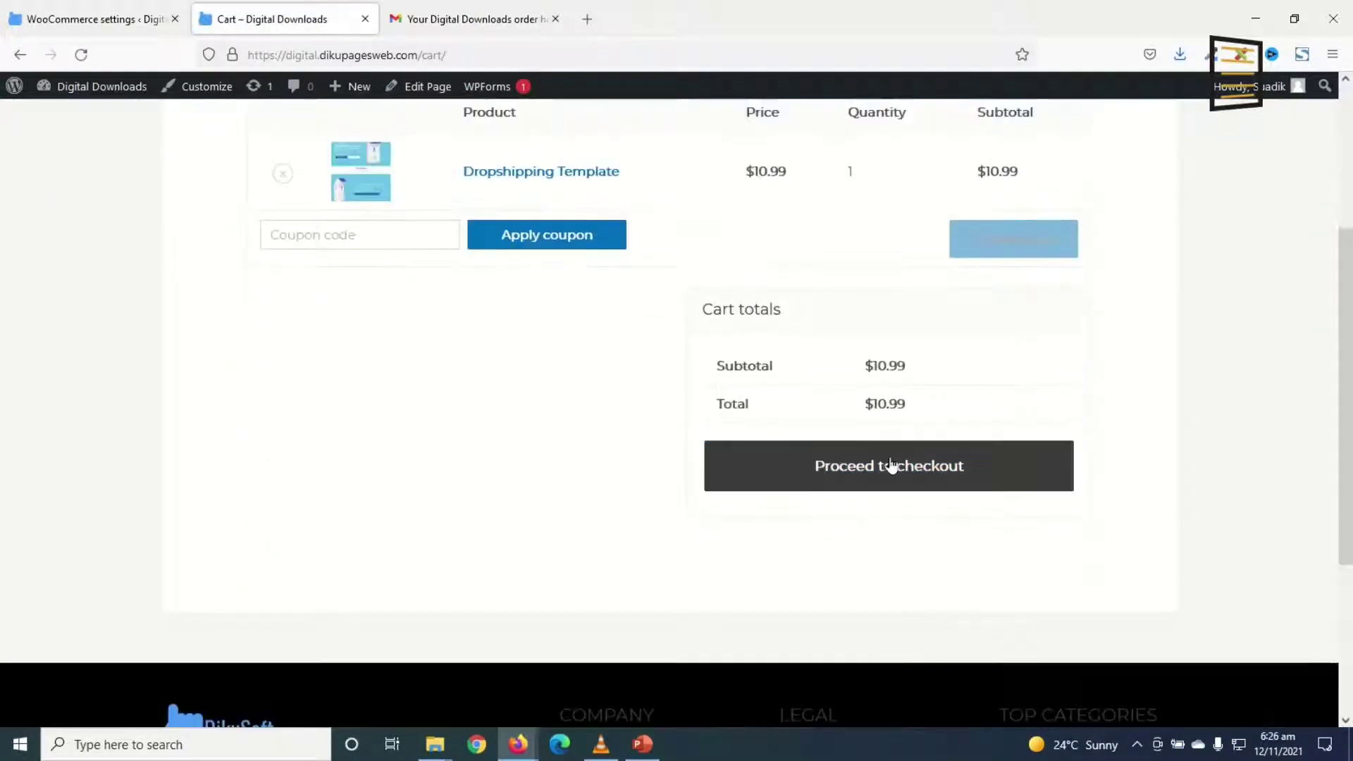
pyautogui.click(891, 465)
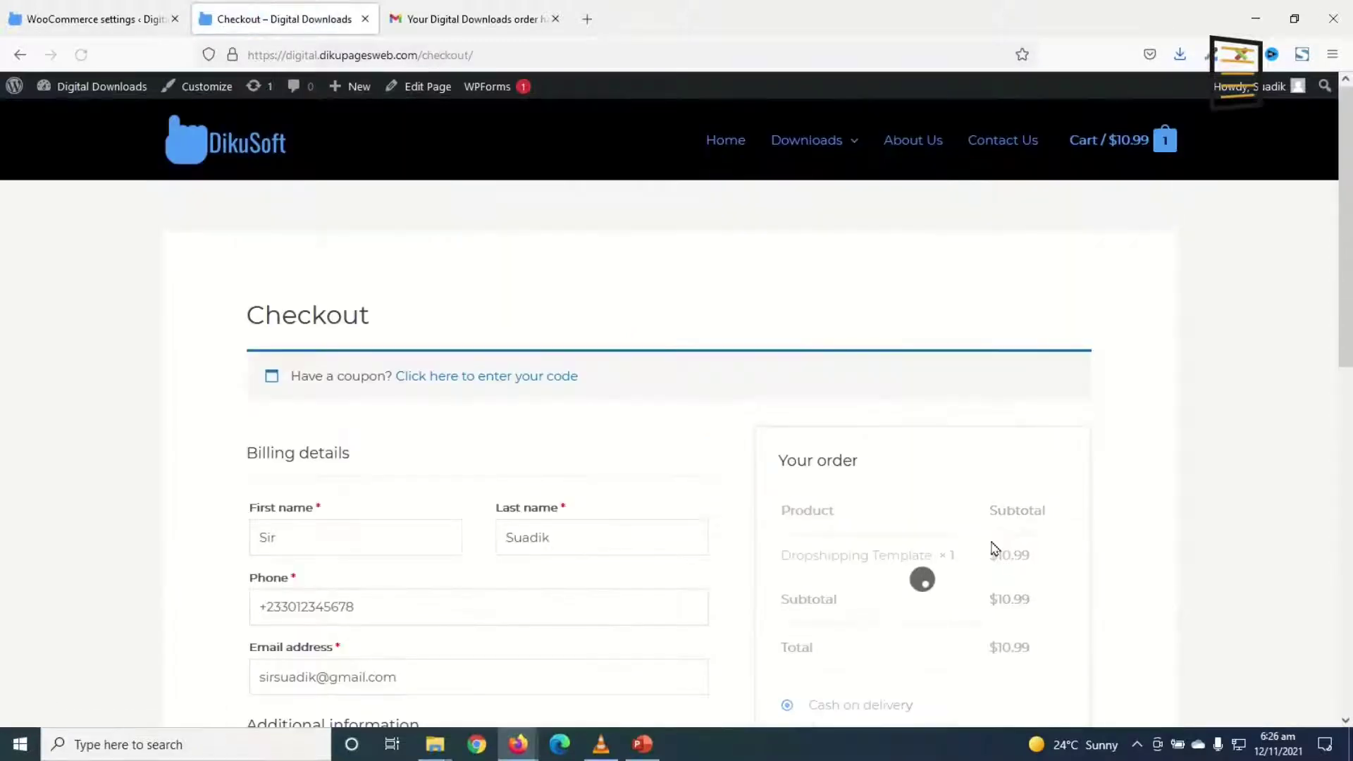
pyautogui.scroll(-7, 993, 548)
pyautogui.click(918, 481)
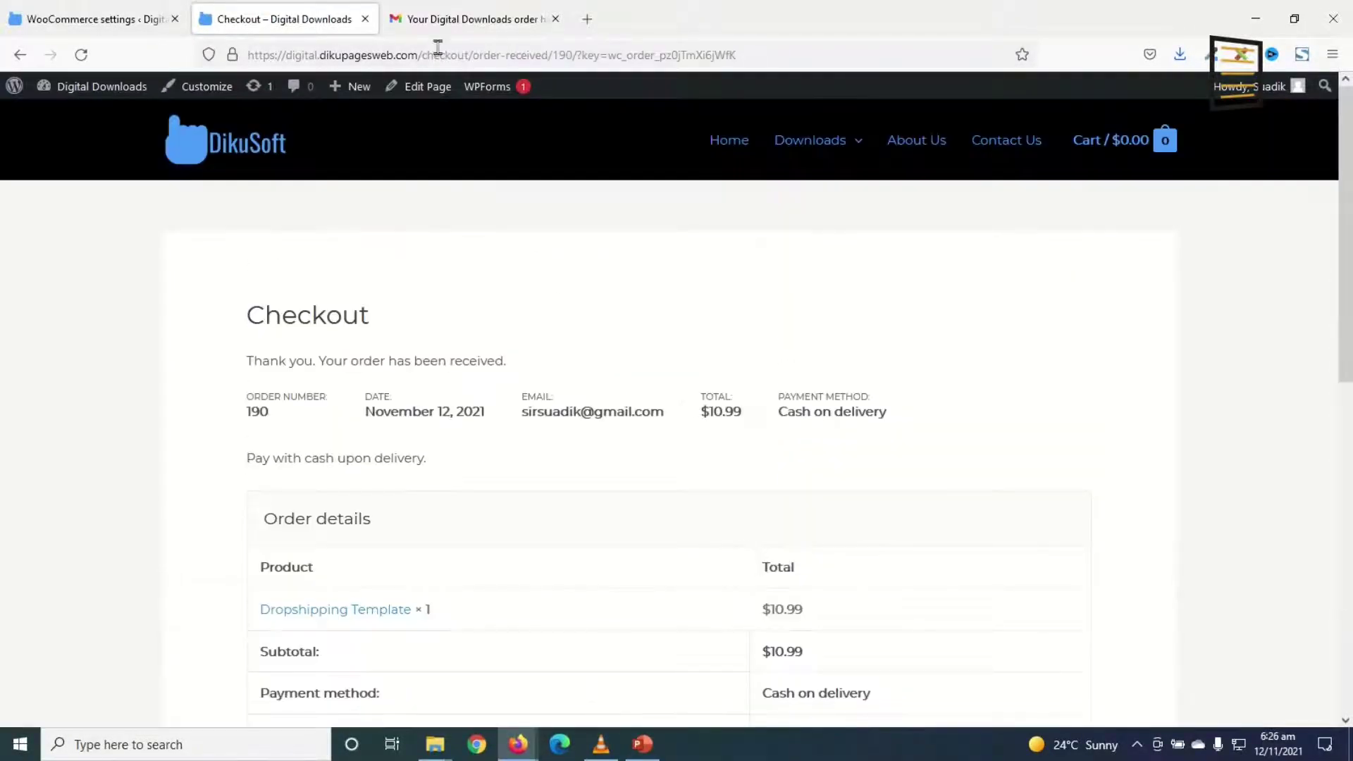
pyautogui.click(449, 21)
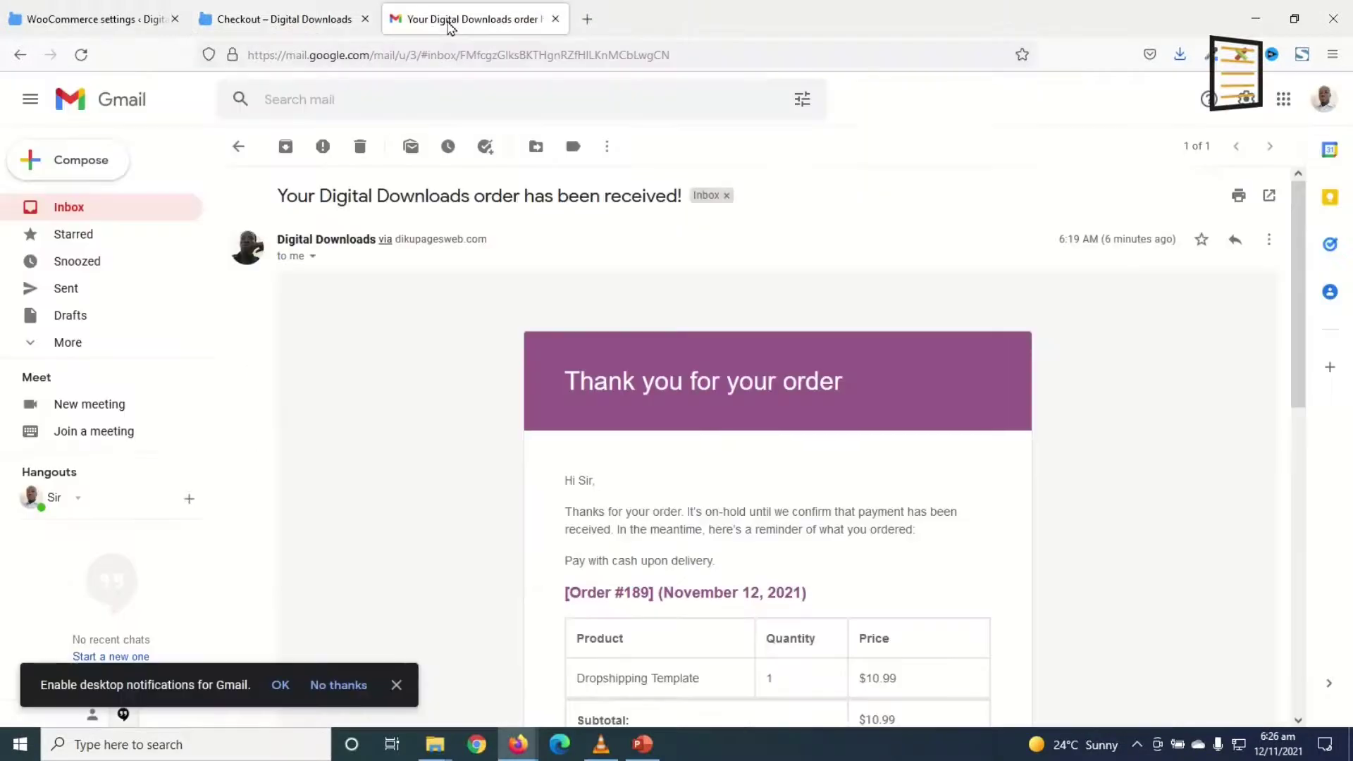
# Open the order #190 email and check the logo header, blue banner and Digital Downloads footer name
pyautogui.click(136, 211)
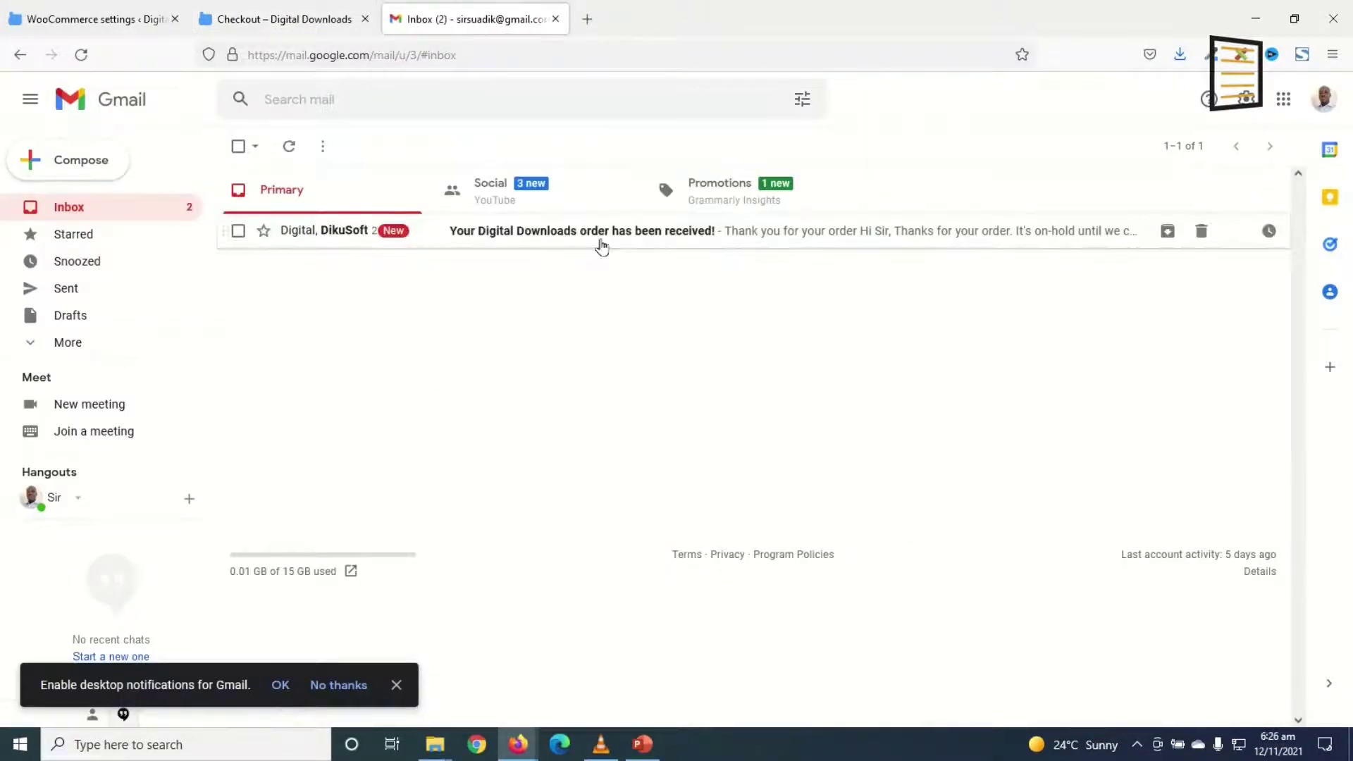
pyautogui.click(599, 238)
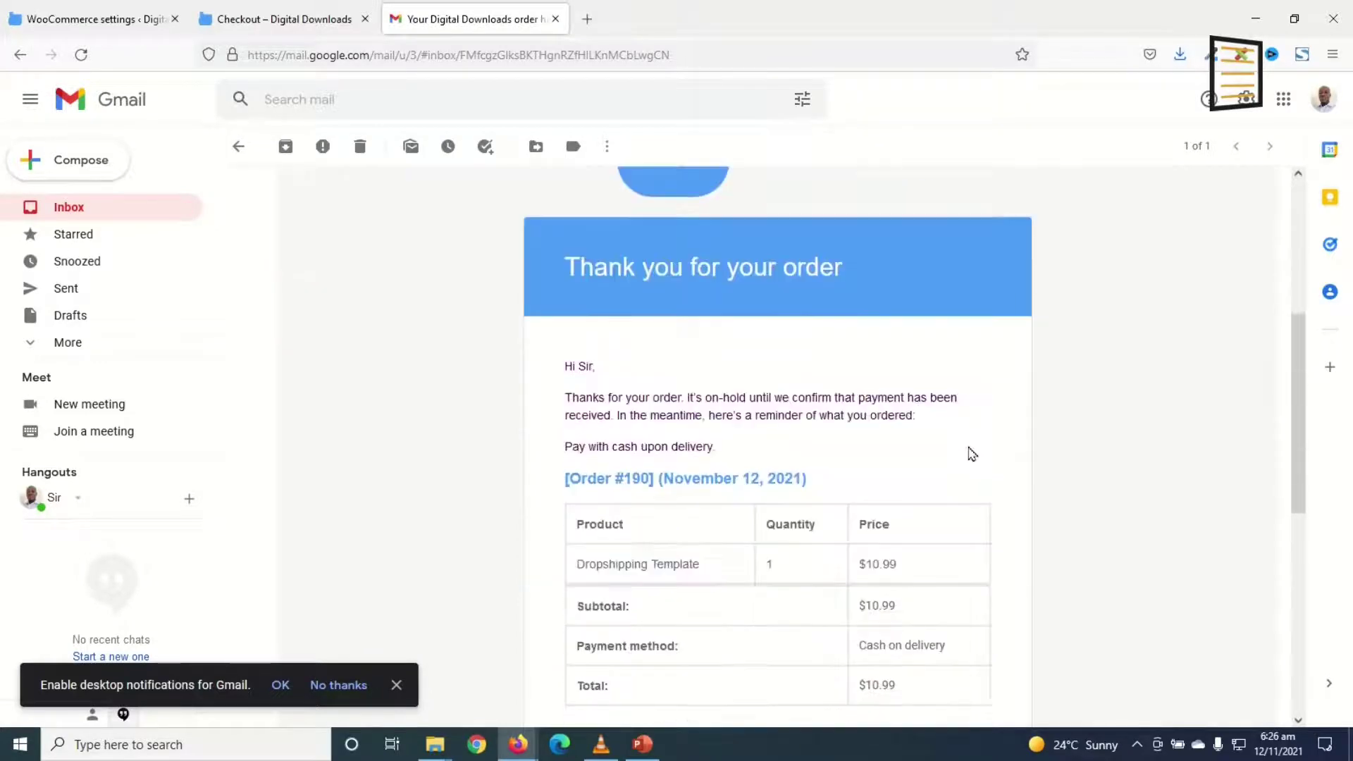
pyautogui.scroll(-6, 972, 451)
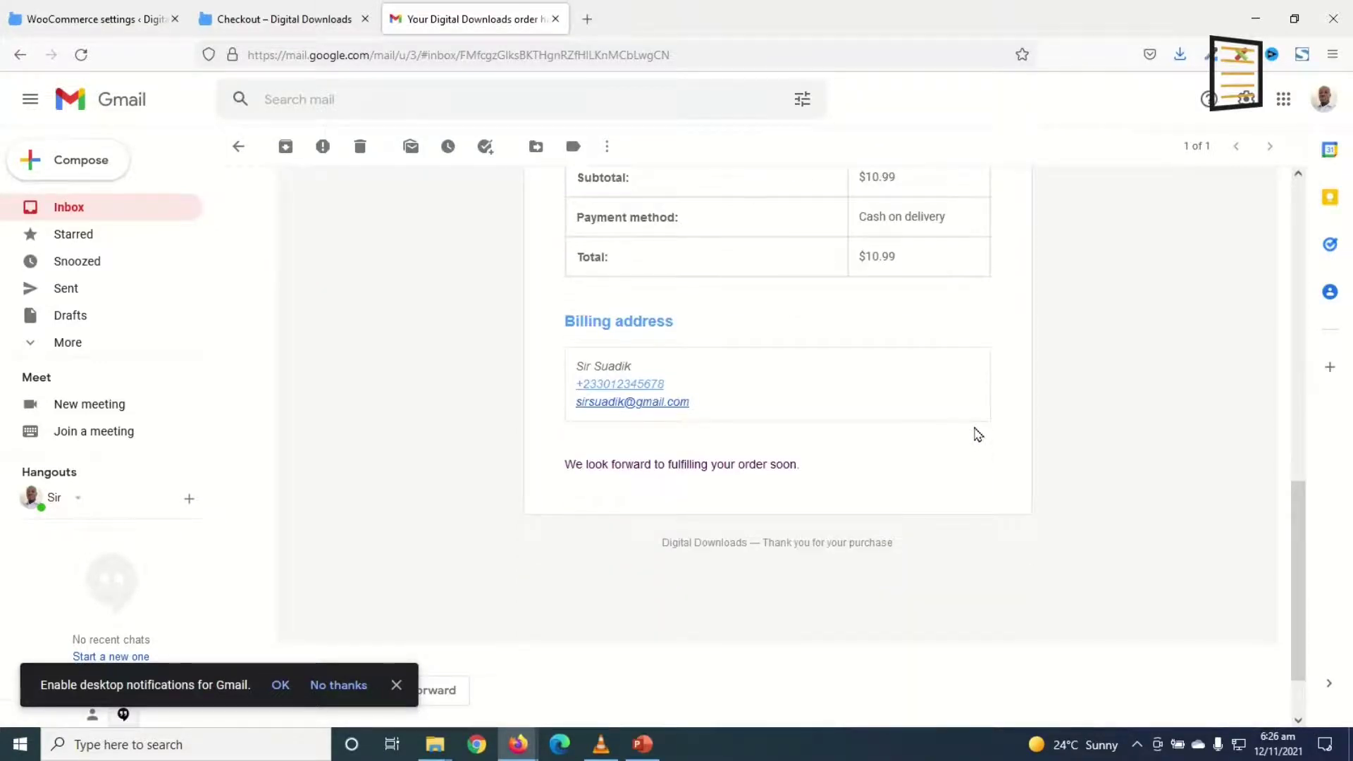
pyautogui.scroll(9, 979, 431)
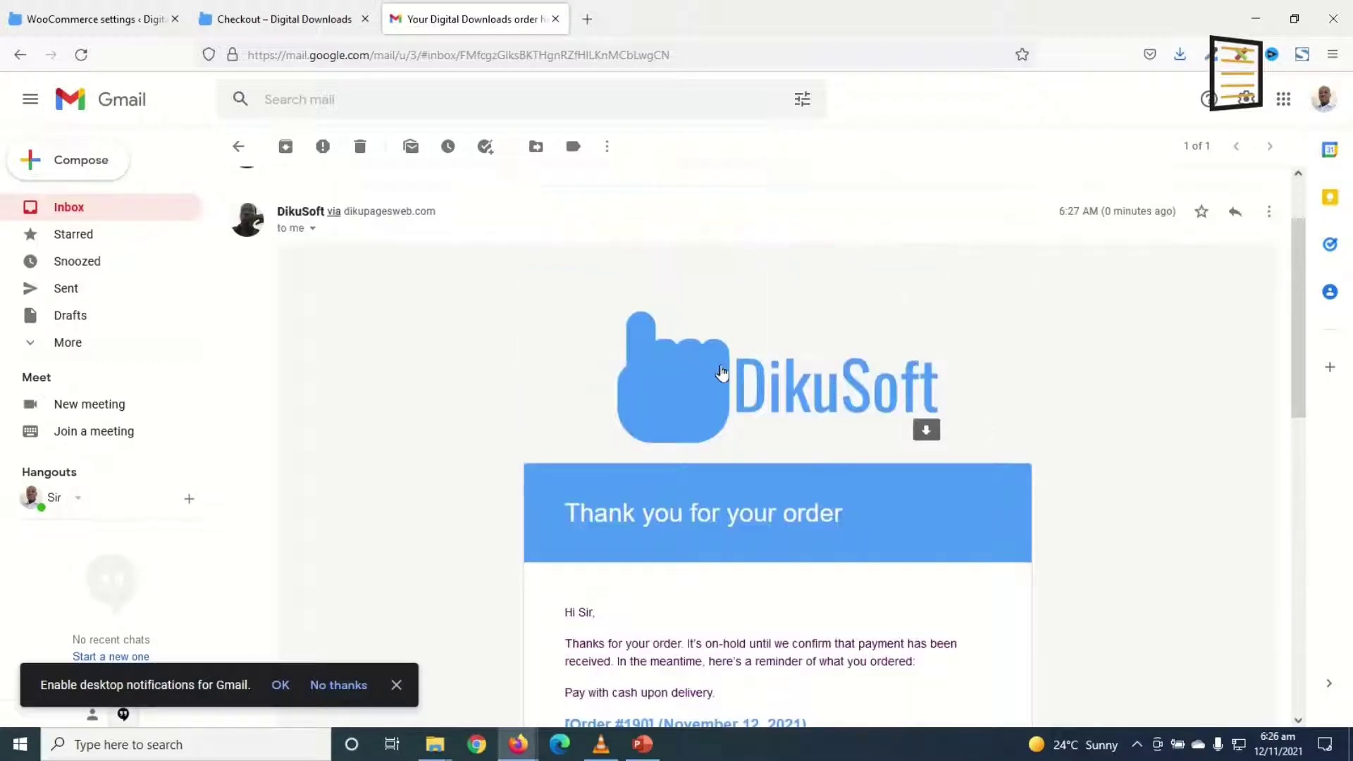
pyautogui.scroll(-8, 755, 377)
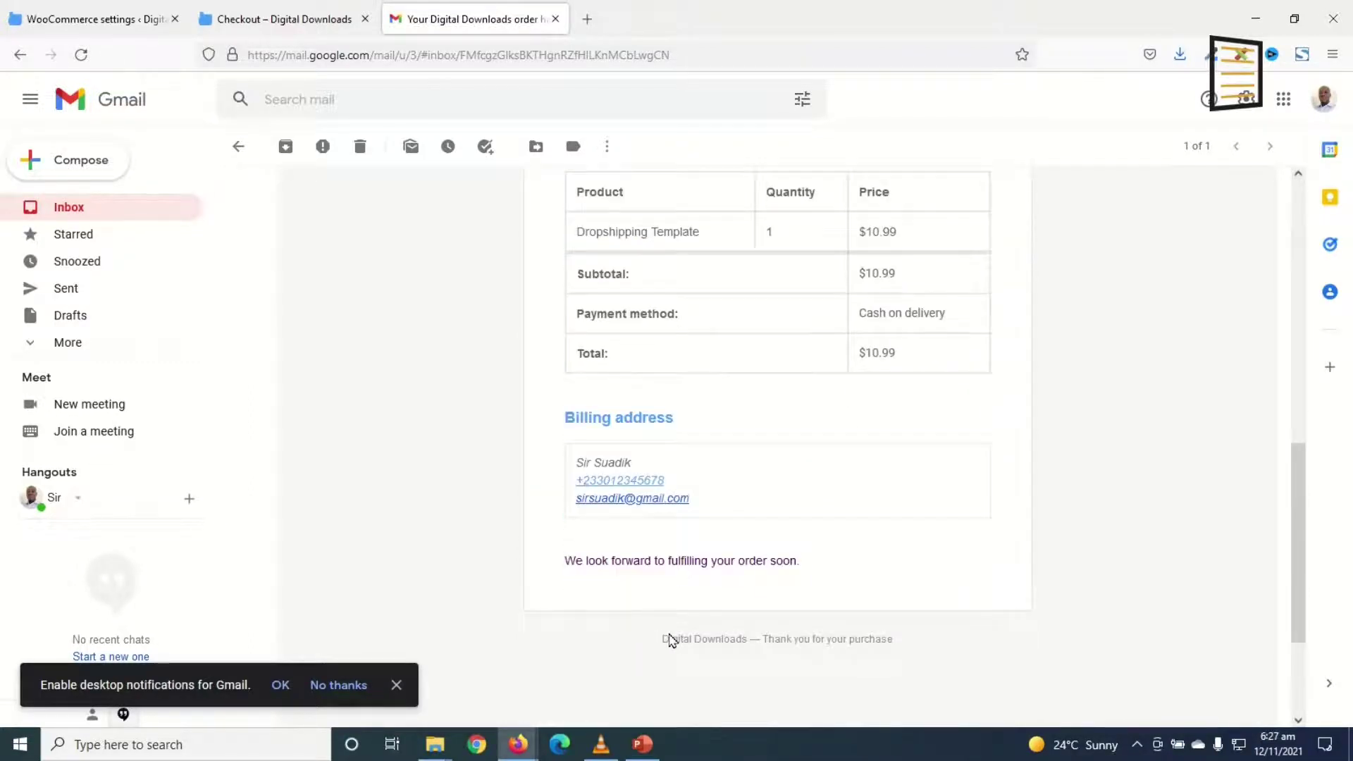
pyautogui.moveTo(669, 639); pyautogui.dragTo(922, 665)
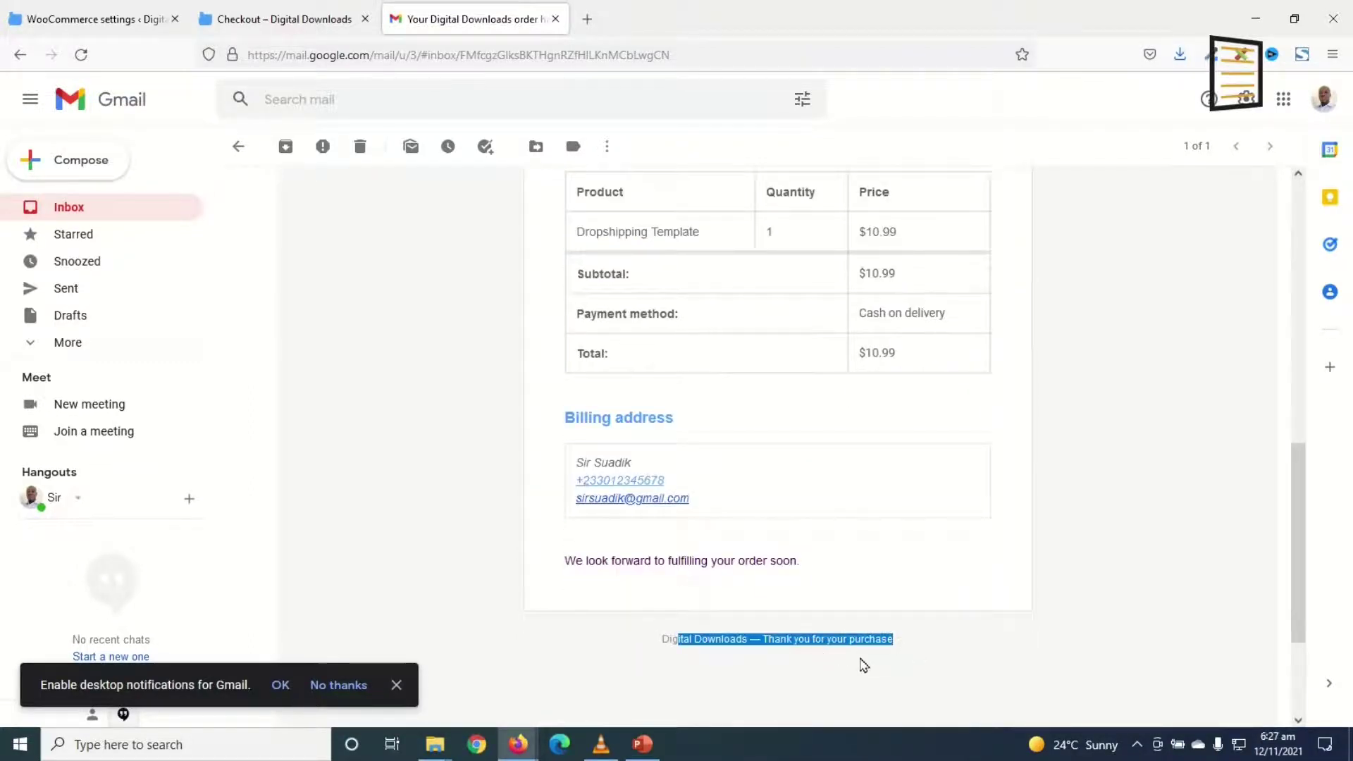
pyautogui.click(911, 647)
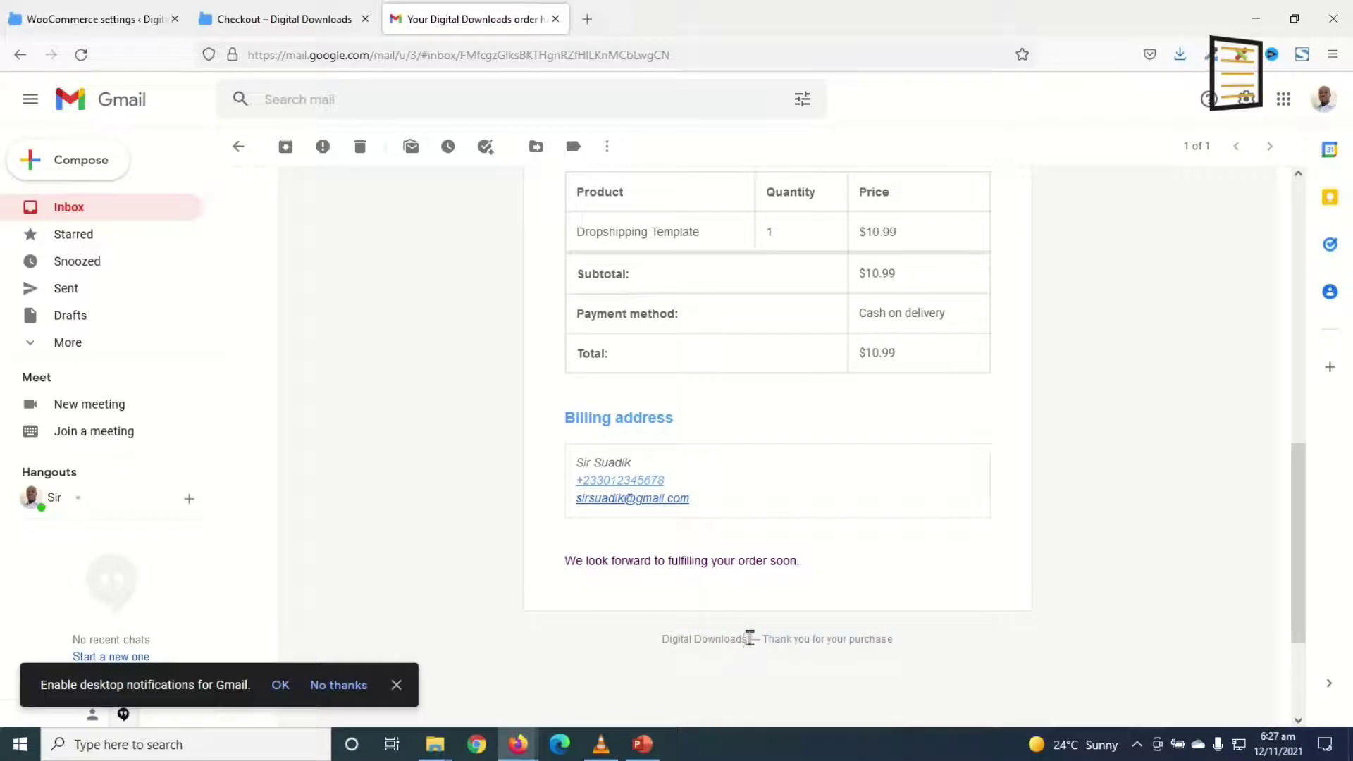
pyautogui.moveTo(749, 639); pyautogui.dragTo(654, 640)
pyautogui.scroll(10, 705, 660)
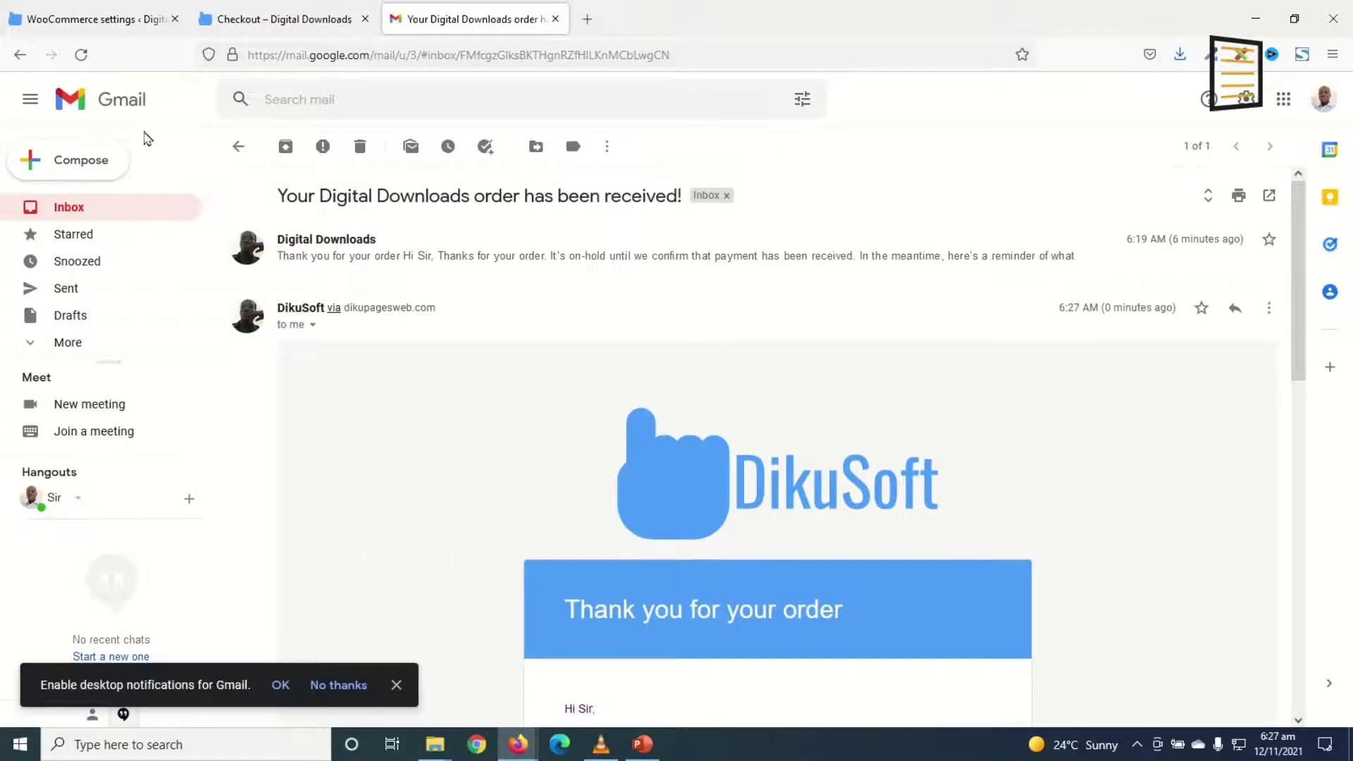
# Replace {site_title} in the email footer text with DikuSoft and save the settings
pyautogui.click(77, 19)
pyautogui.scroll(-4, 507, 478)
pyautogui.scroll(2, 507, 478)
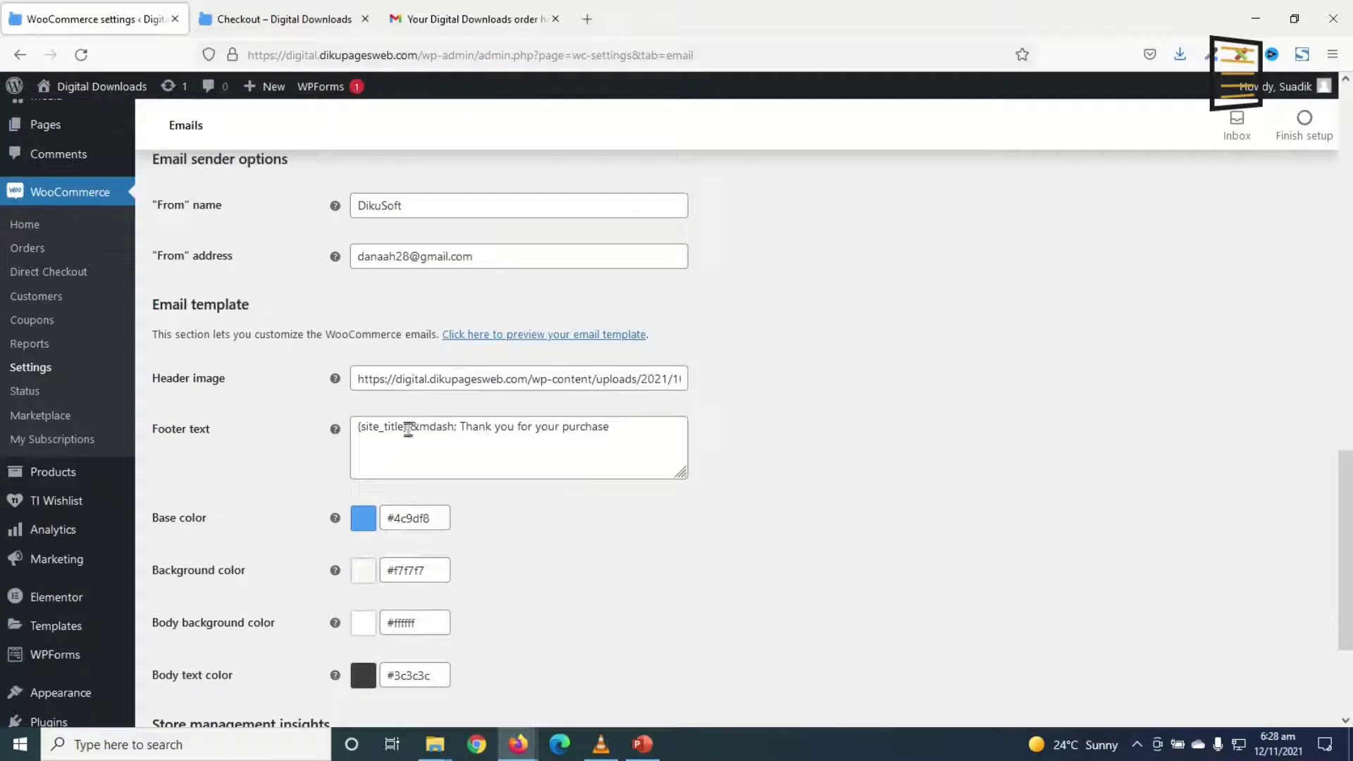
pyautogui.moveTo(408, 429); pyautogui.dragTo(244, 414)
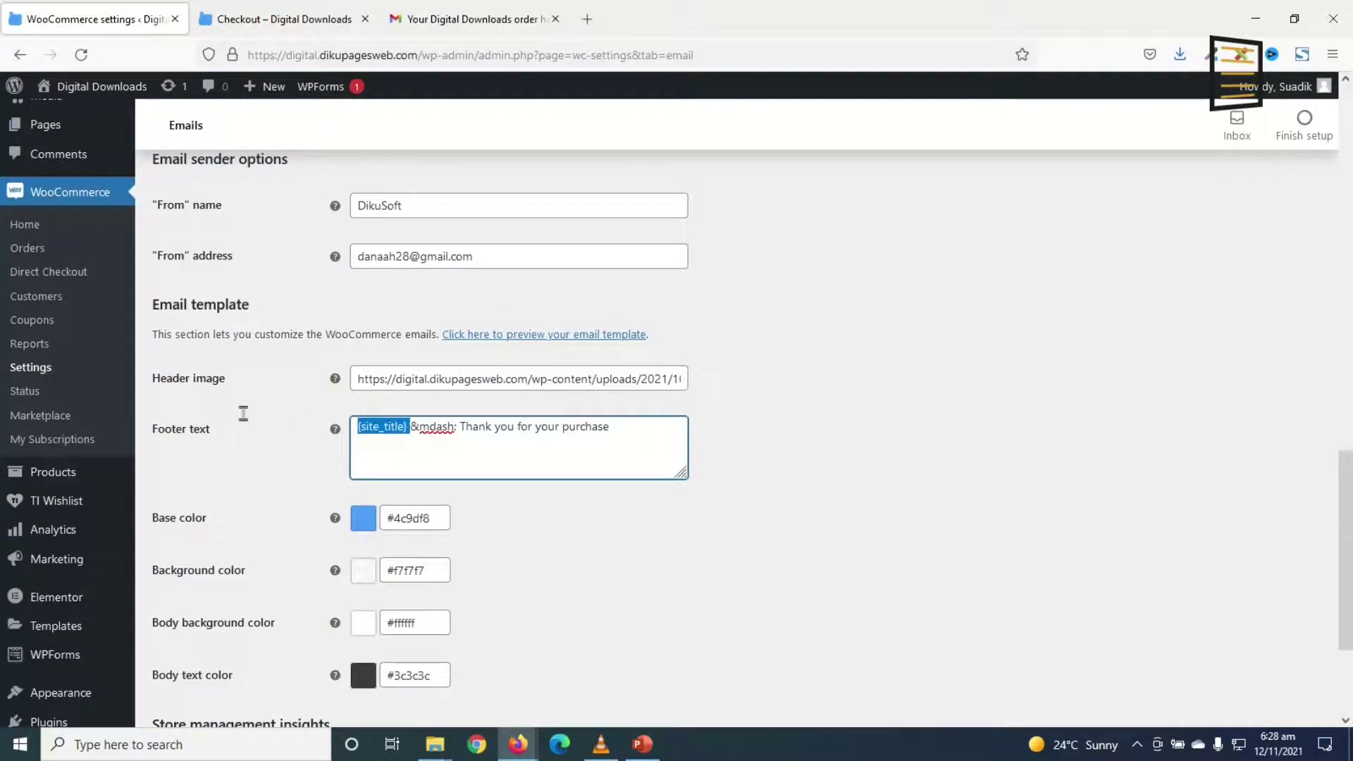
pyautogui.write('Diku')
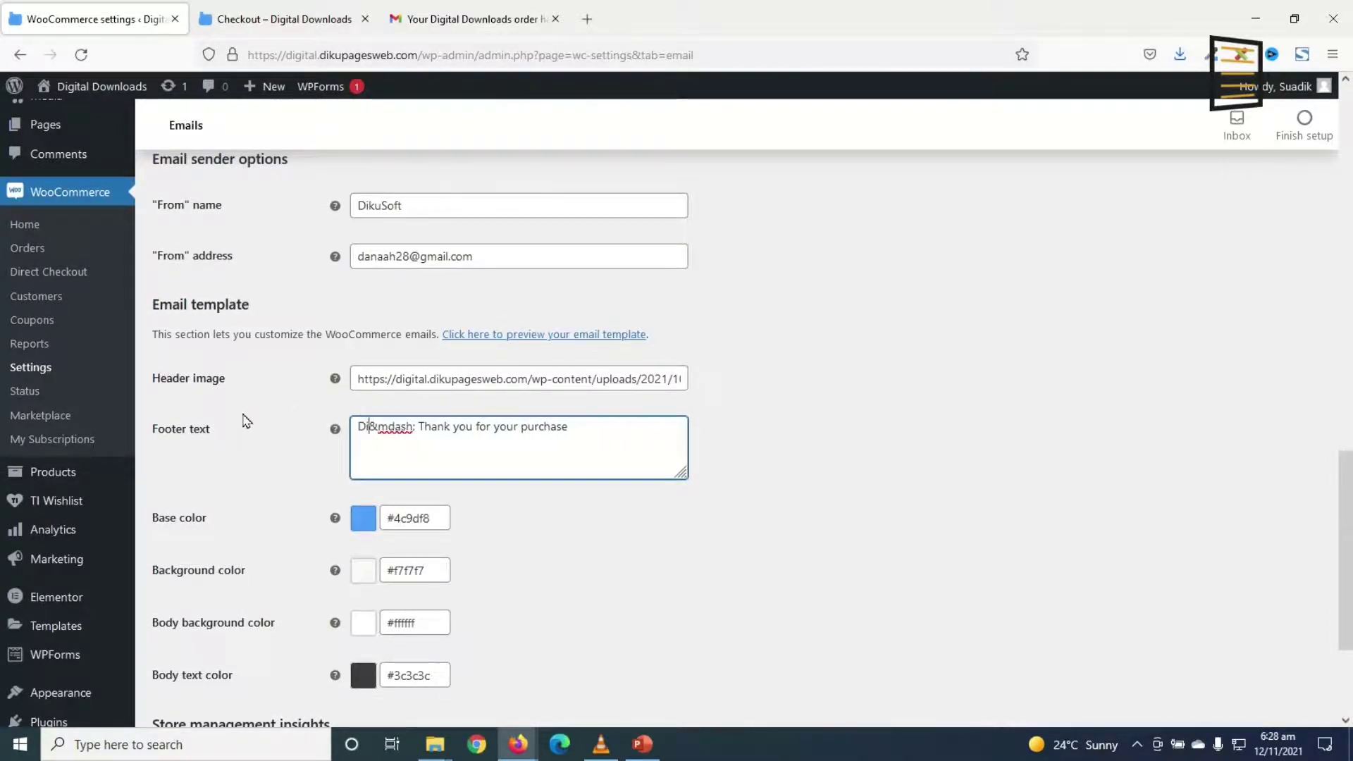
pyautogui.write('Soft')
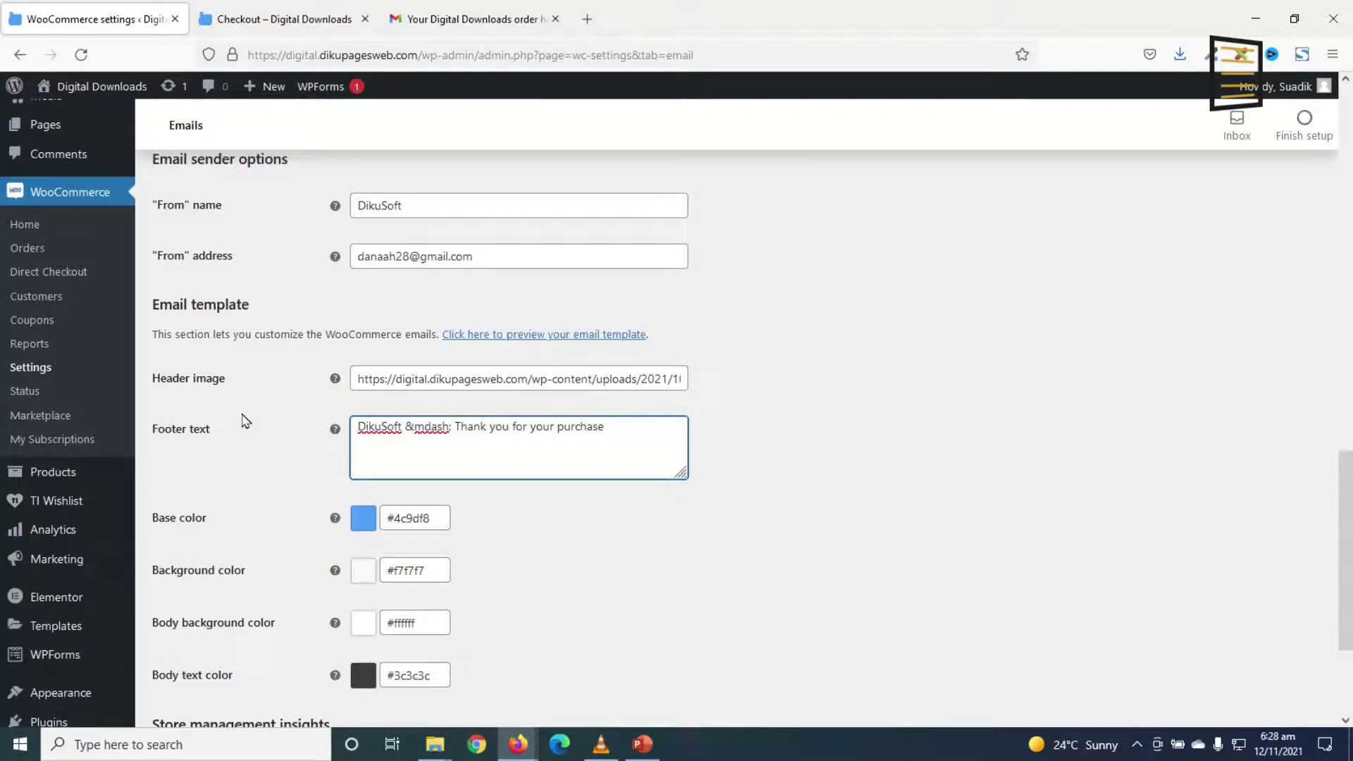
pyautogui.scroll(-3, 246, 572)
pyautogui.click(201, 637)
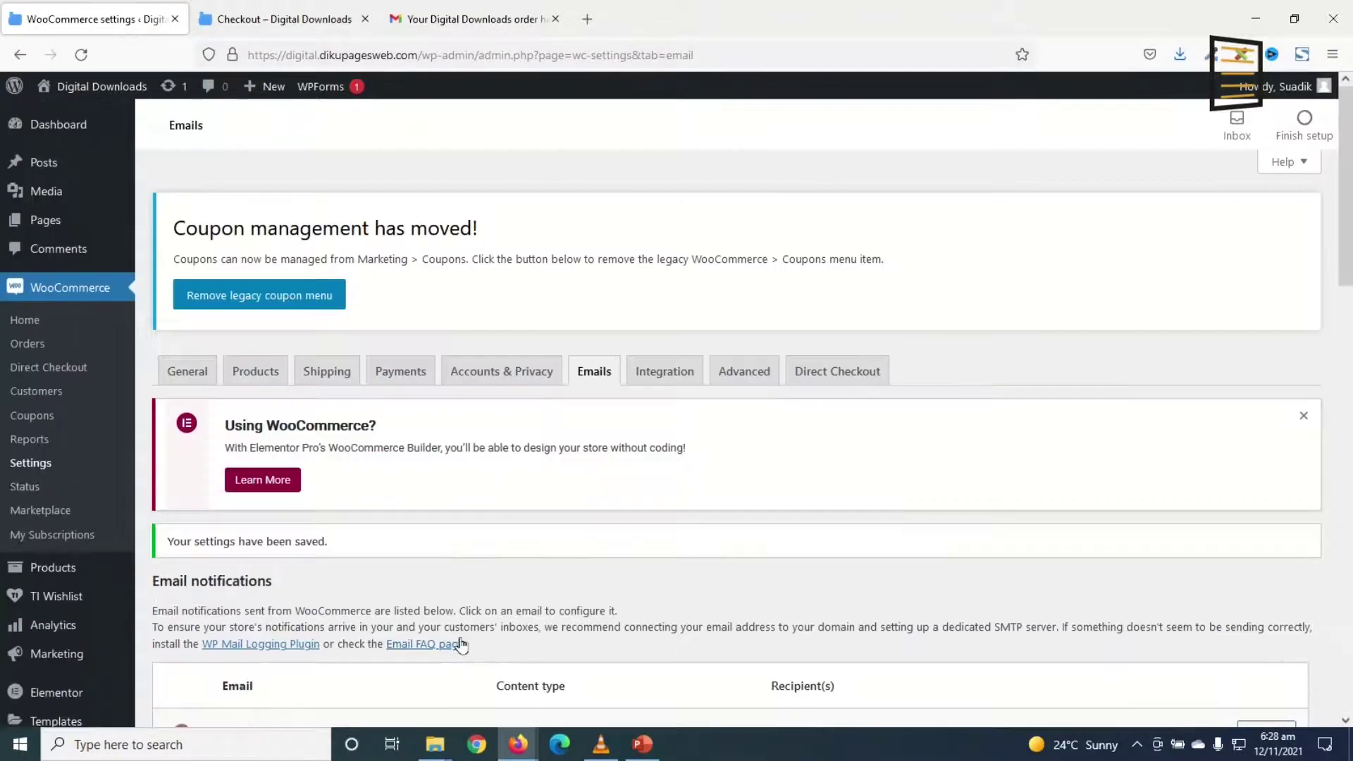
# Order the $10.99 Dropshipping Template again with cash-on-delivery checkout
pyautogui.click(292, 23)
pyautogui.moveTo(762, 165)
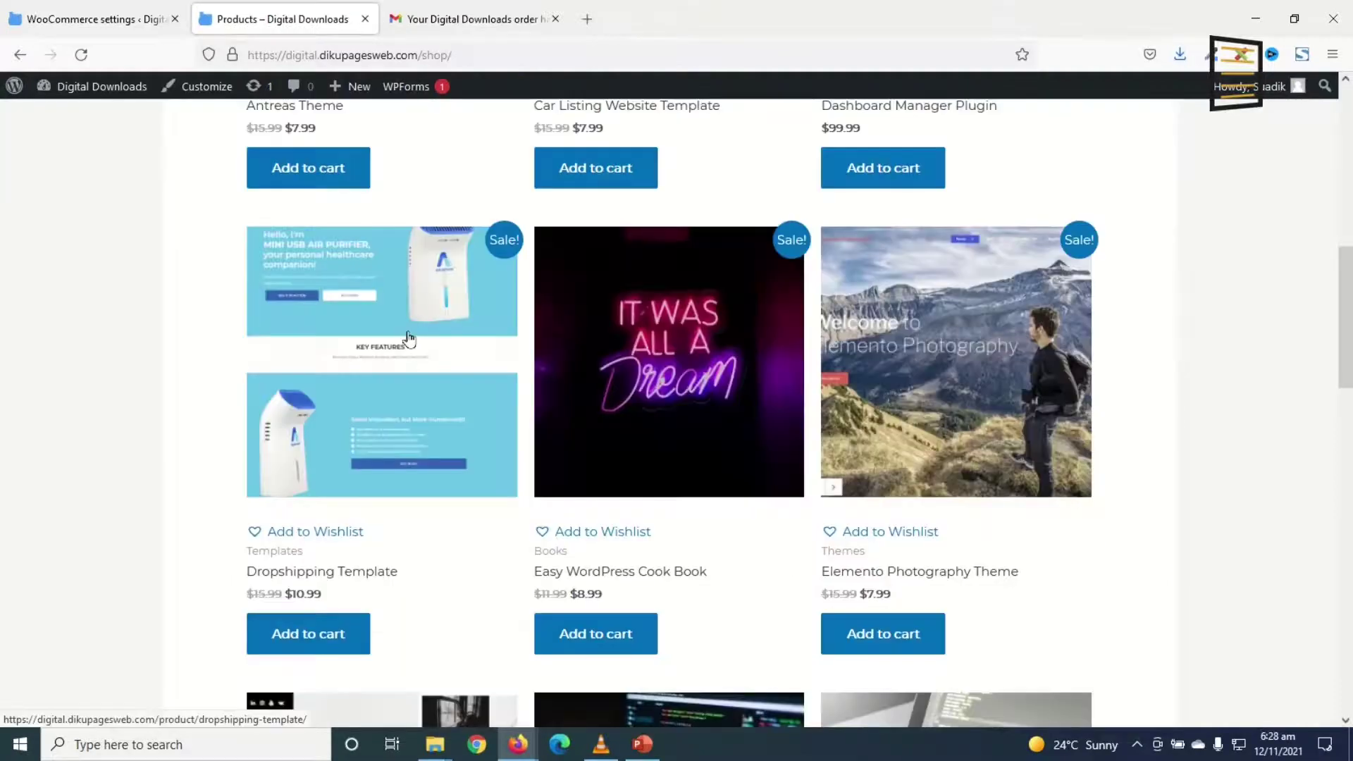
pyautogui.click(408, 341)
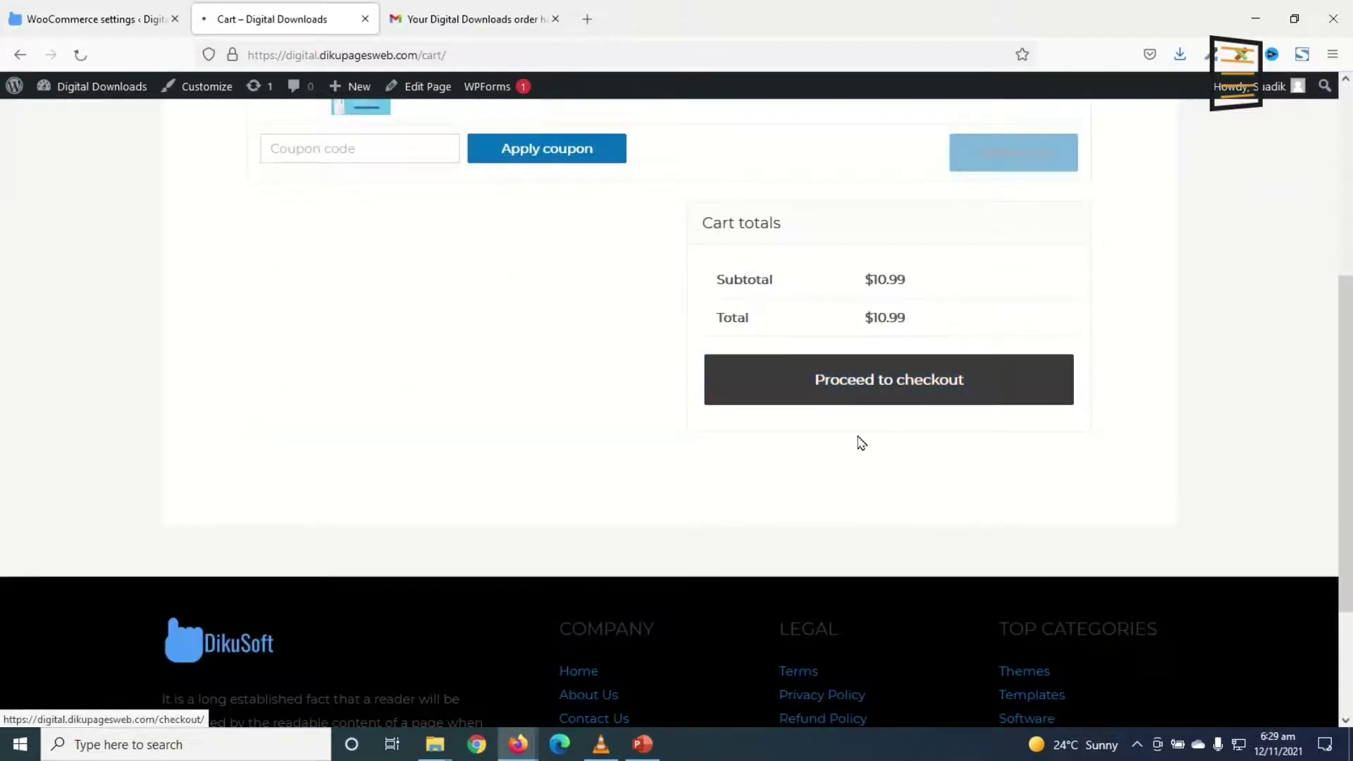
pyautogui.scroll(-7, 806, 515)
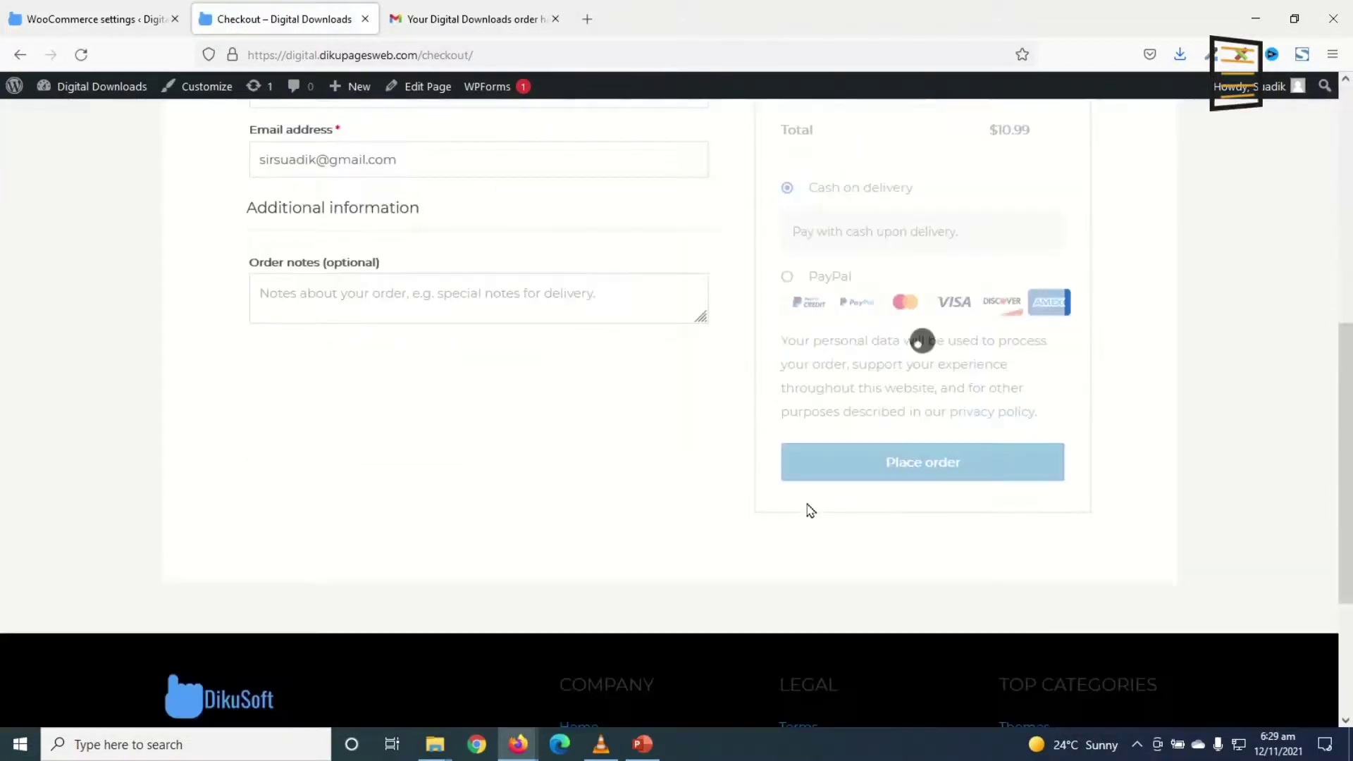
pyautogui.click(893, 476)
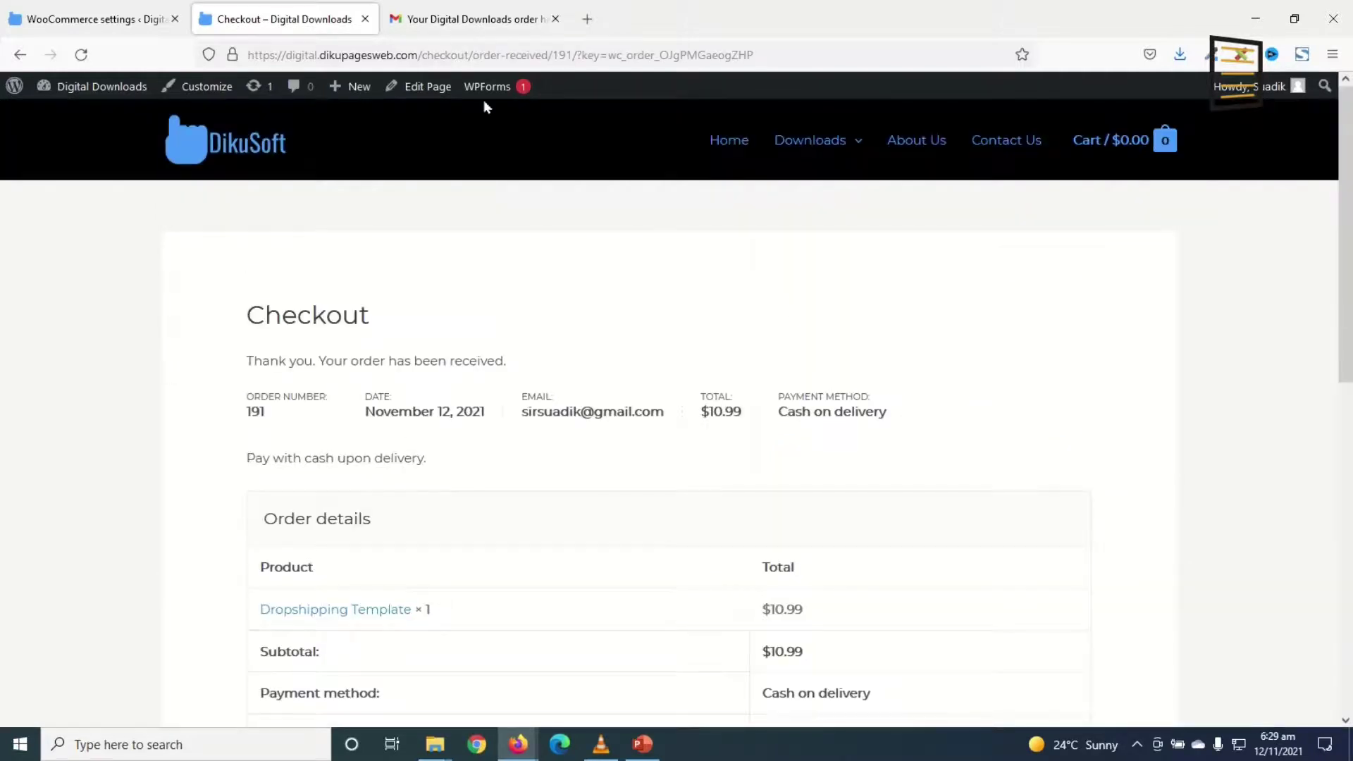
# Open the order #191 email and verify the footer shows 'DikuSoft — Thank you for your purchase'
pyautogui.click(455, 21)
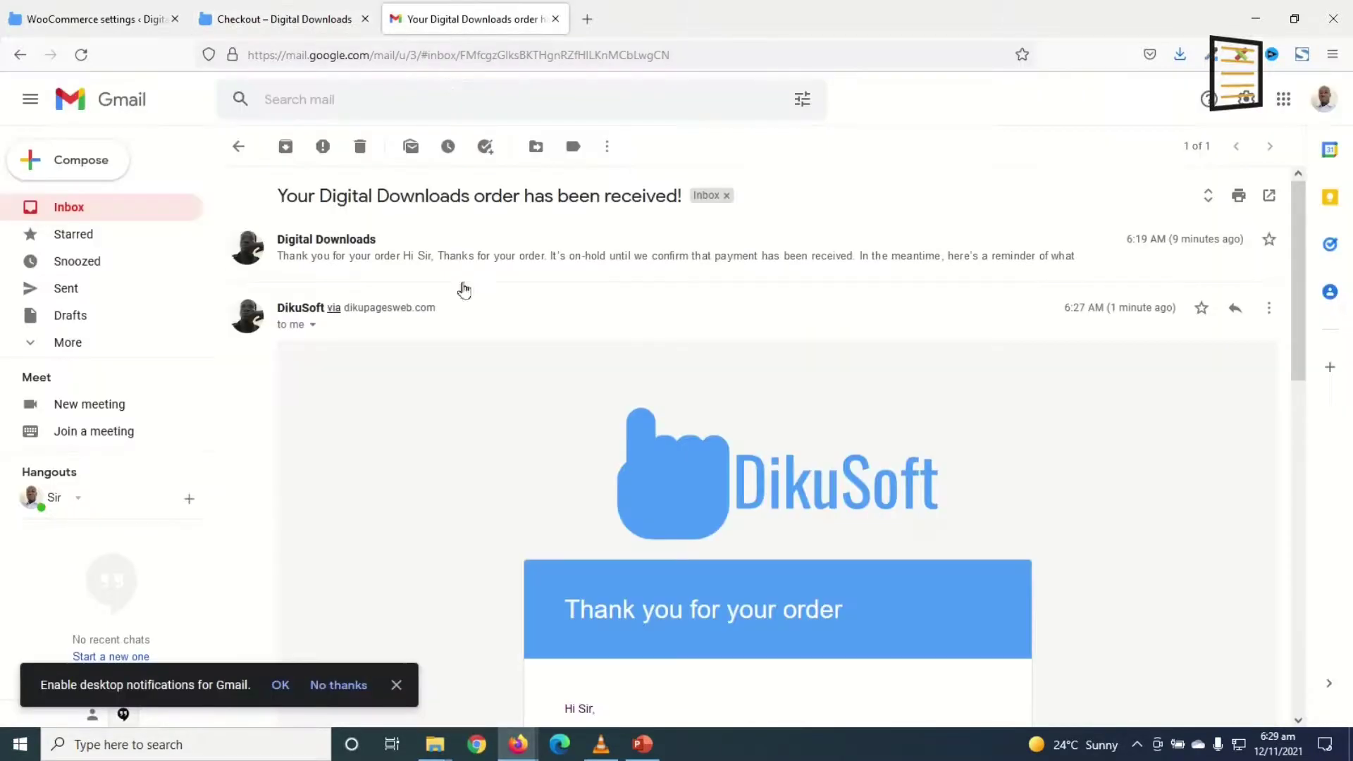
pyautogui.click(177, 215)
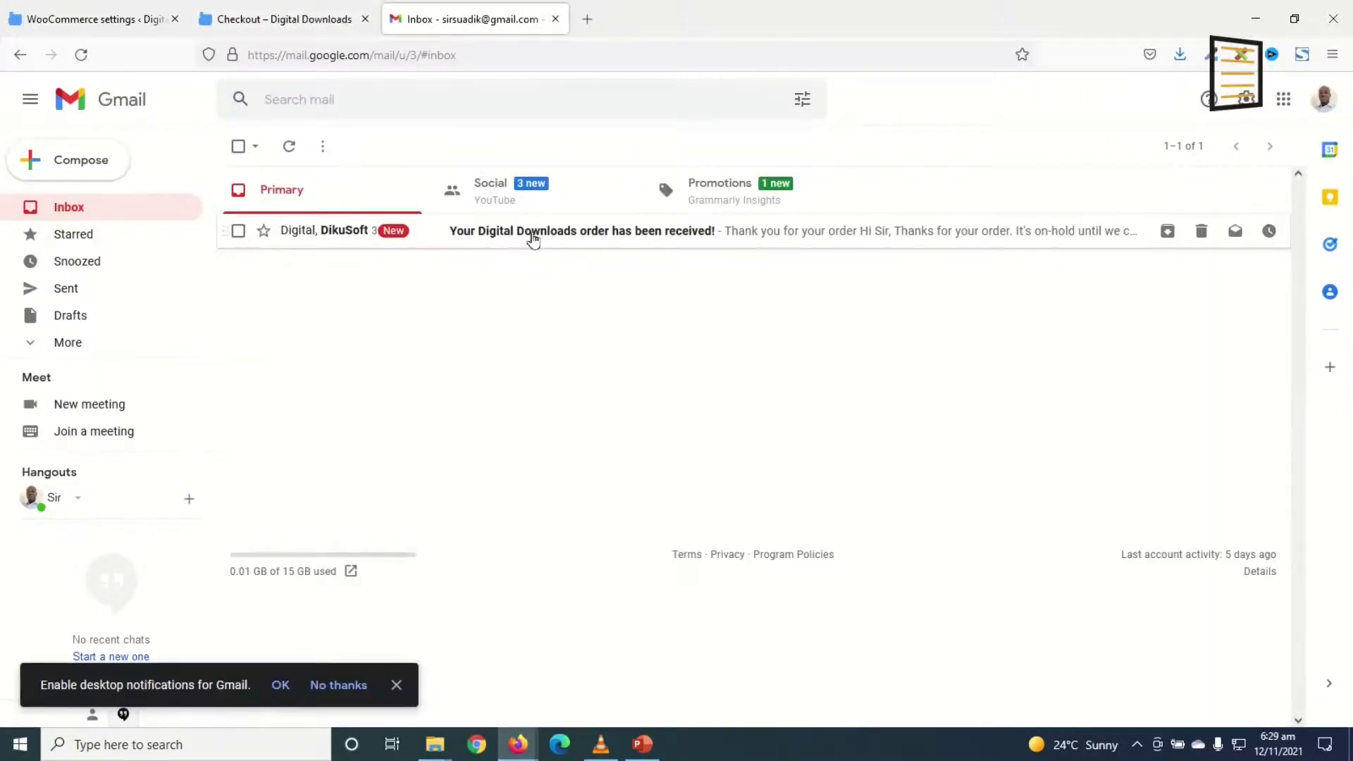
pyautogui.click(534, 235)
pyautogui.scroll(-10, 671, 349)
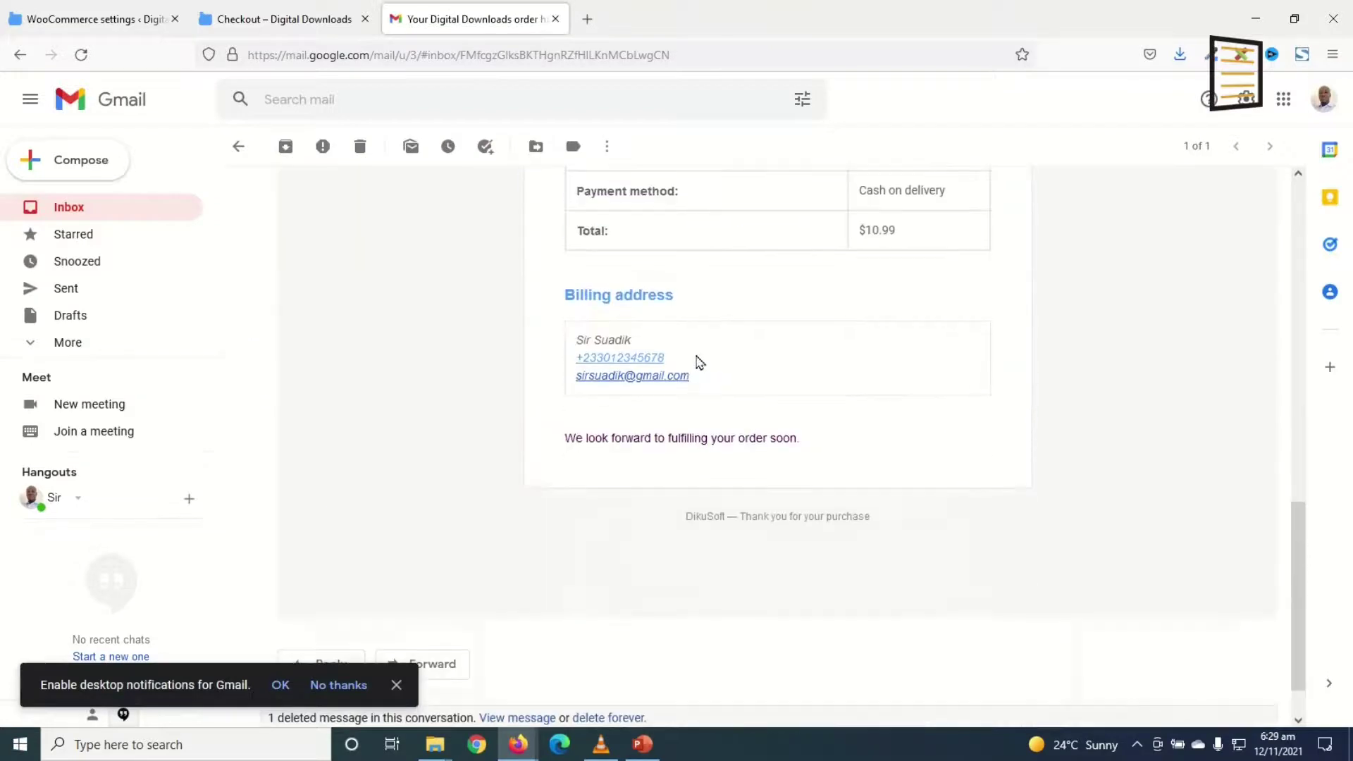
pyautogui.moveTo(688, 514); pyautogui.dragTo(736, 514)
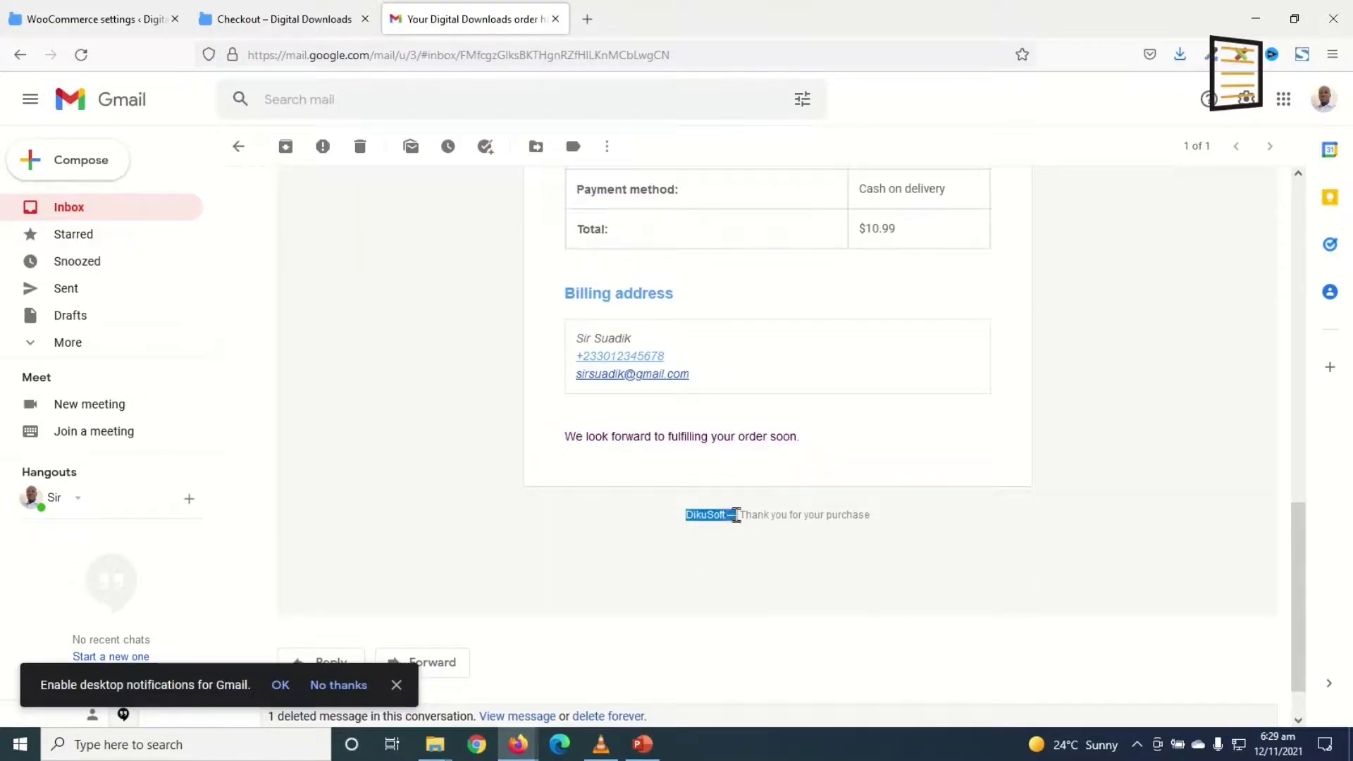
pyautogui.click(924, 519)
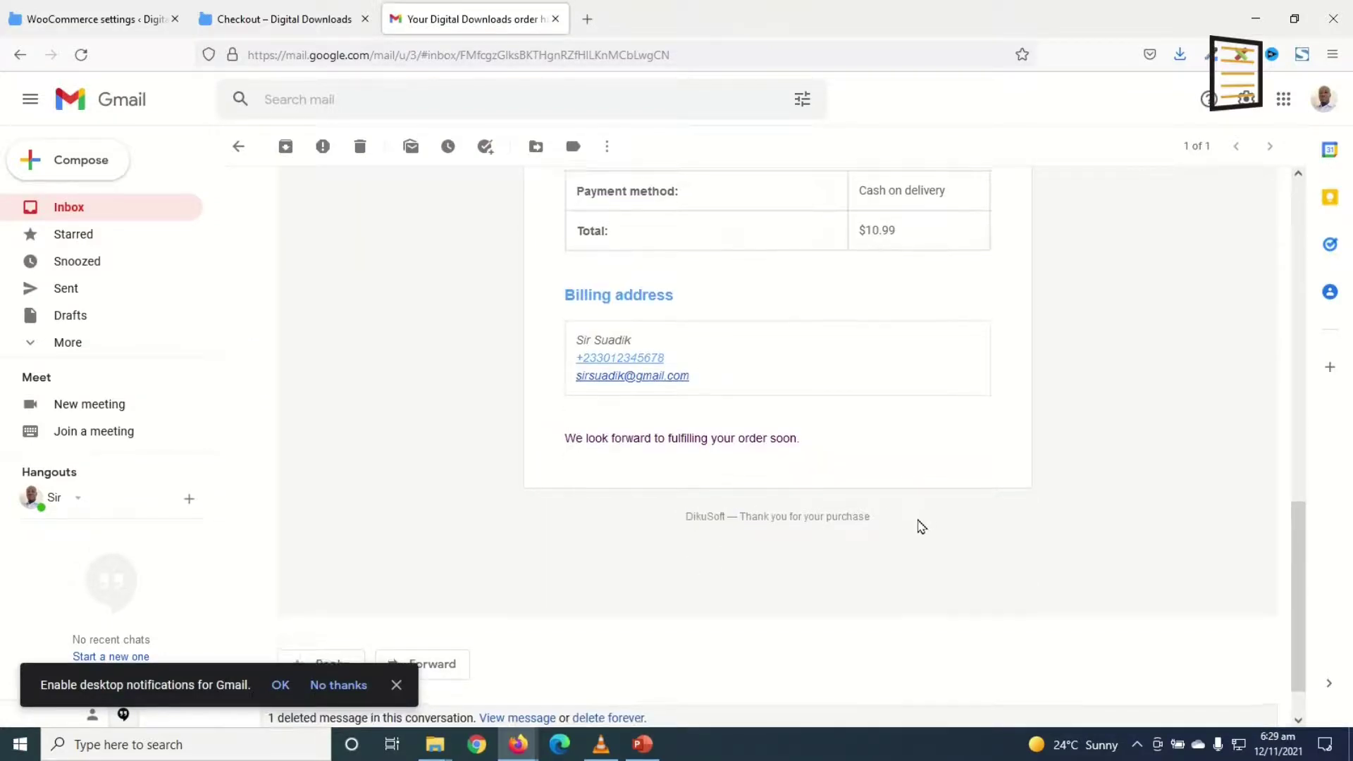
pyautogui.scroll(10, 918, 523)
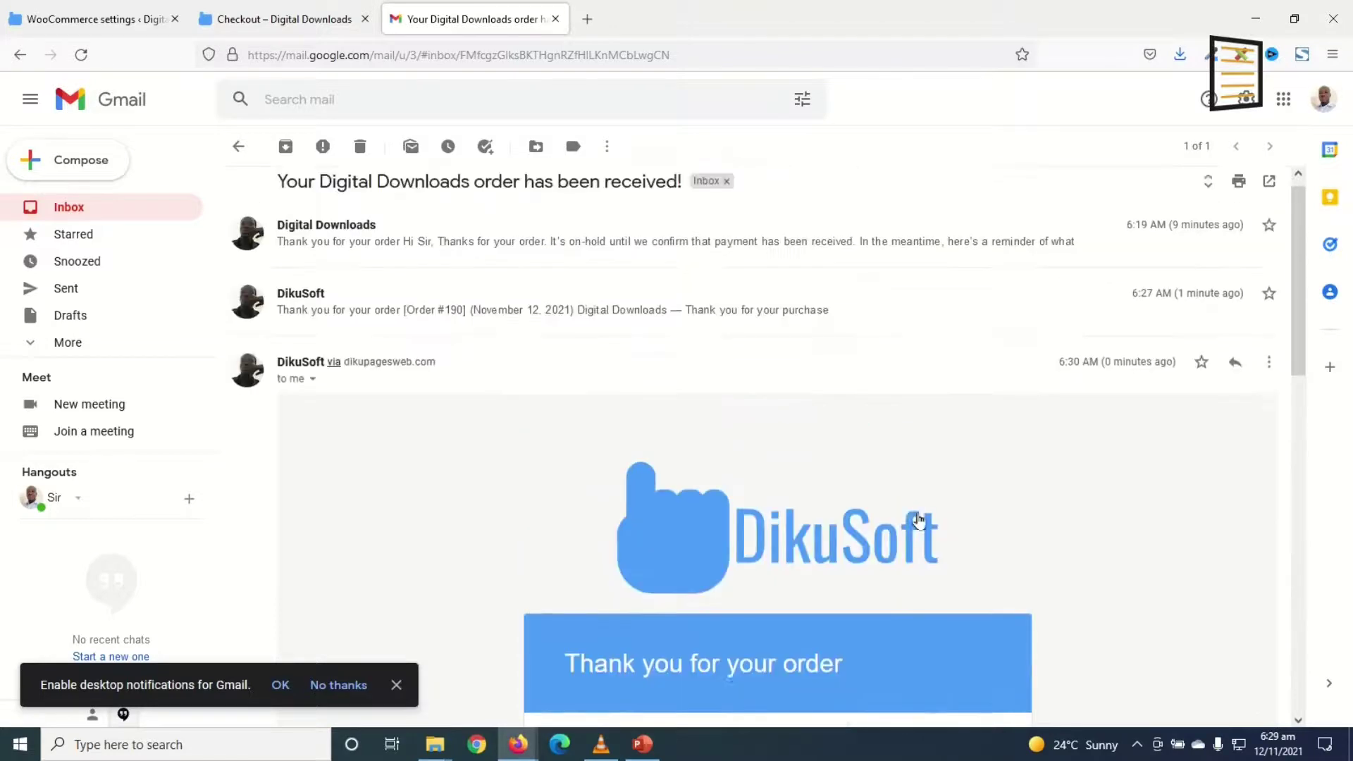
pyautogui.scroll(-5, 766, 437)
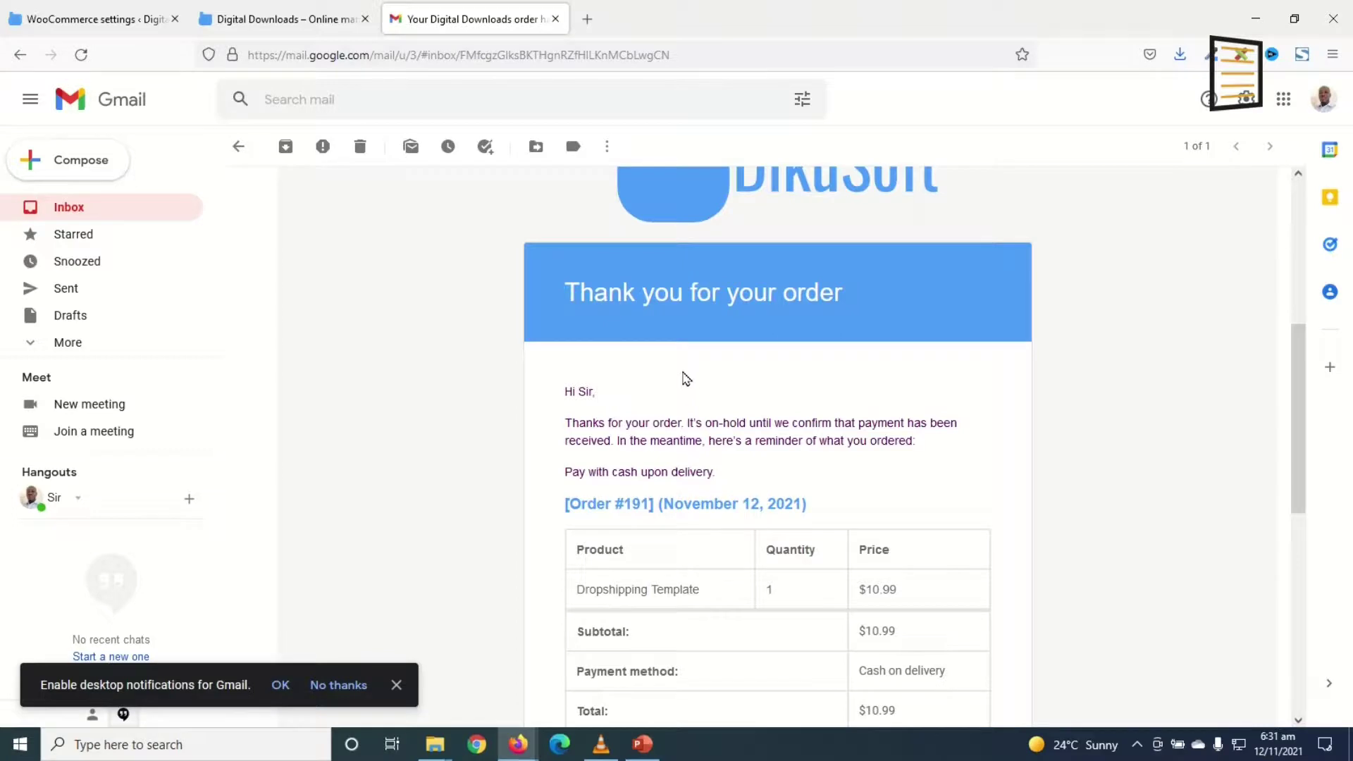
# Return to the DikuSoft Digital Downloads Marketplace storefront and browse down its homepage
pyautogui.click(266, 27)
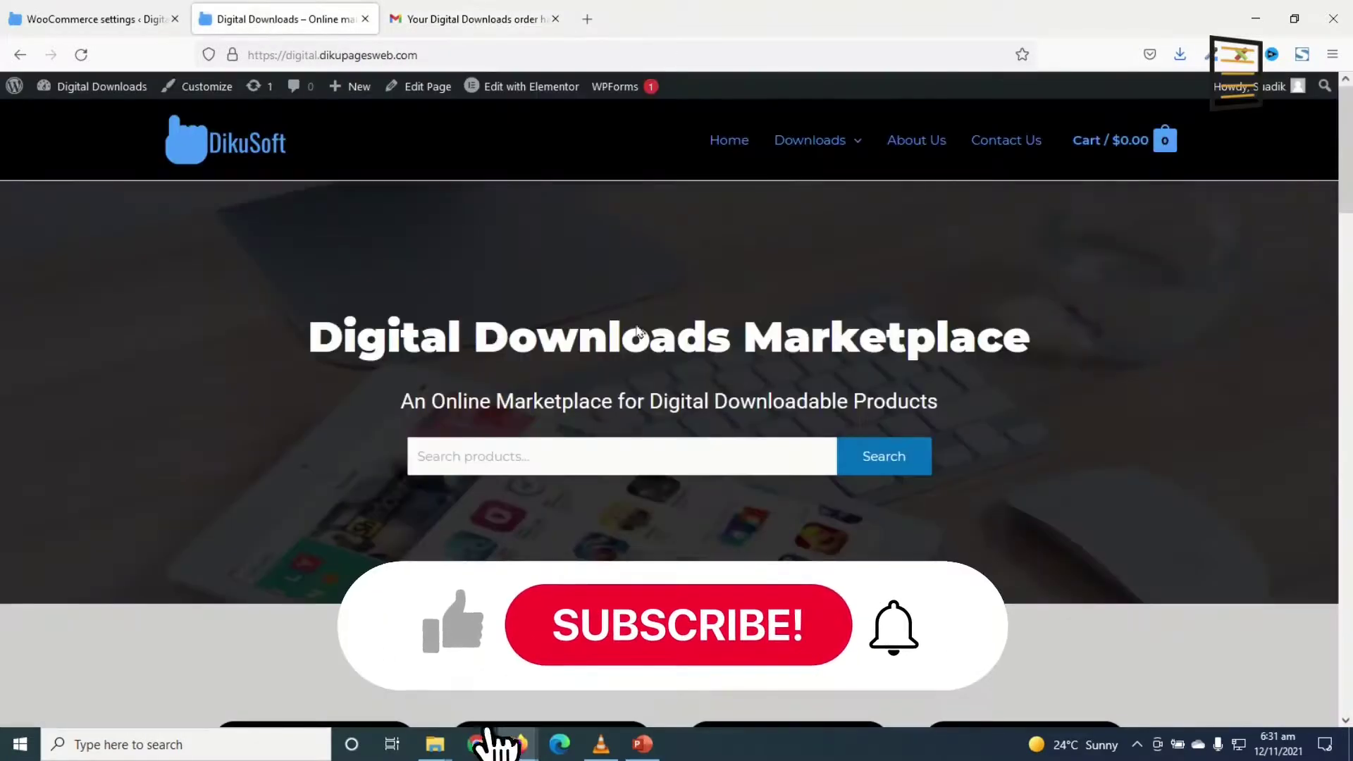
pyautogui.scroll(-3, 980, 495)
pyautogui.scroll(-1, 985, 499)
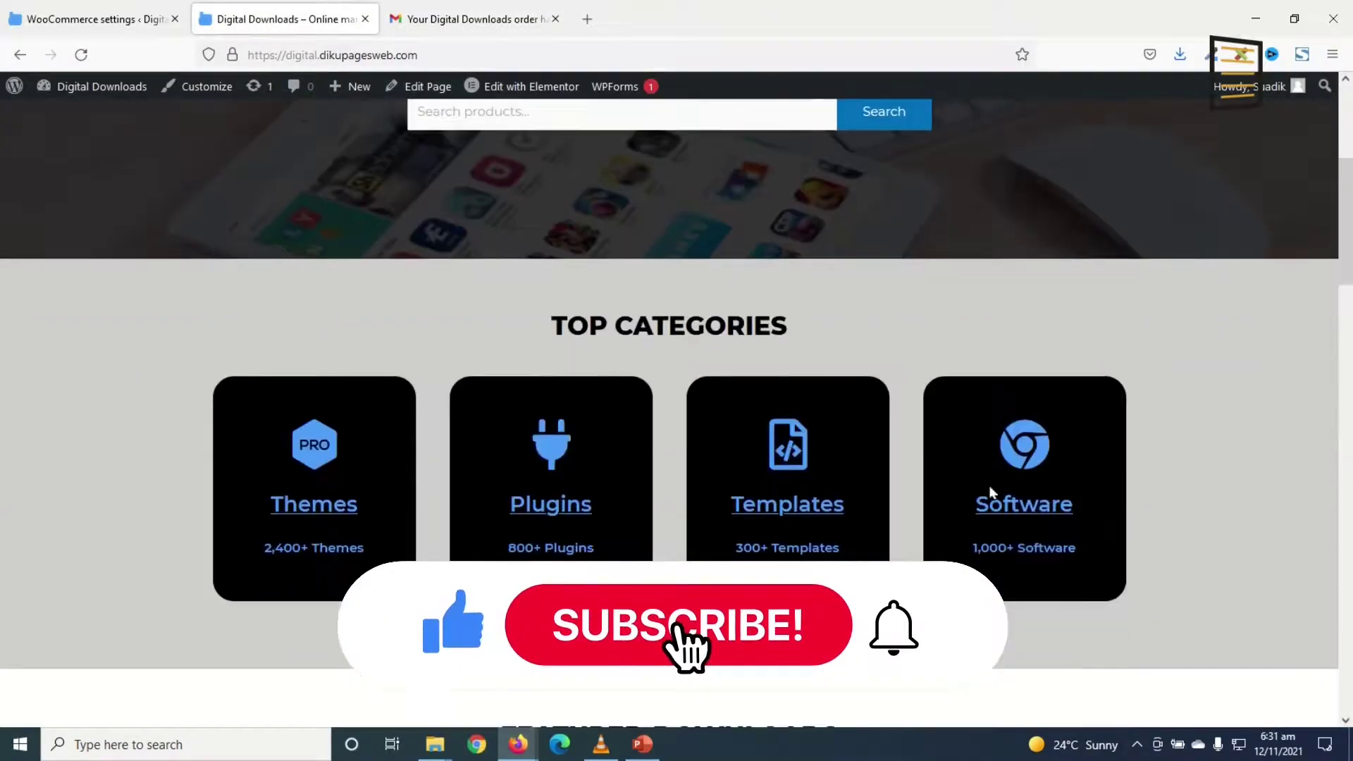
pyautogui.scroll(5, 987, 493)
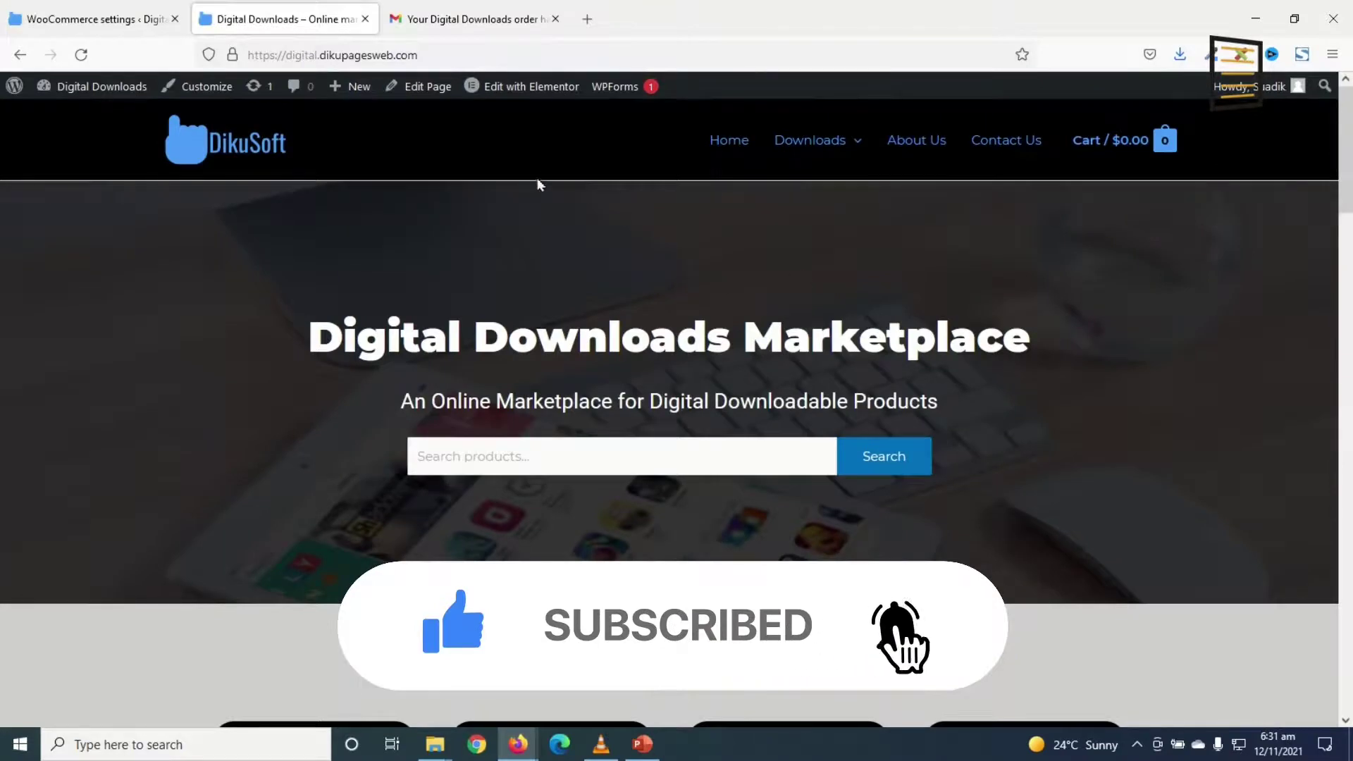